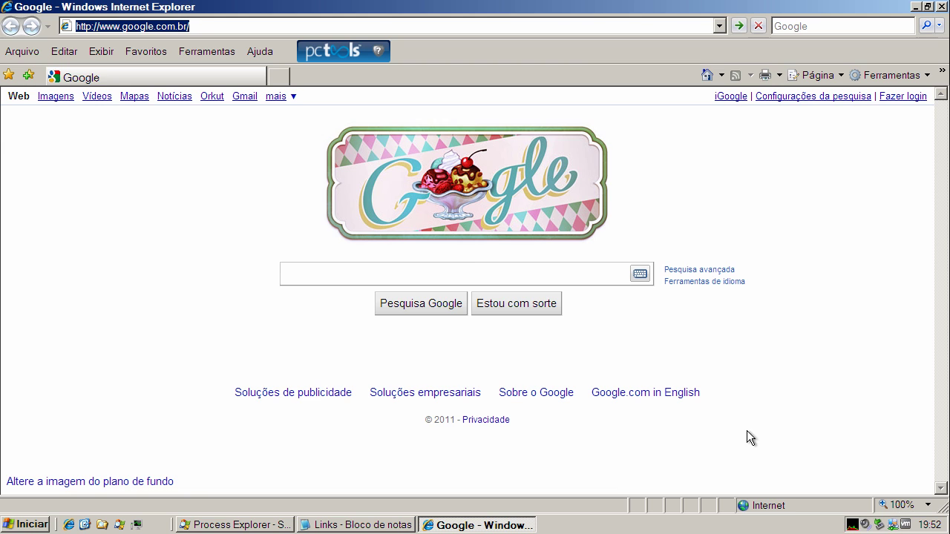
Switch to Process Explorer and review the list of running processes for anything suspicious.
{"action": "left_click", "coordinate": [284, 524]}
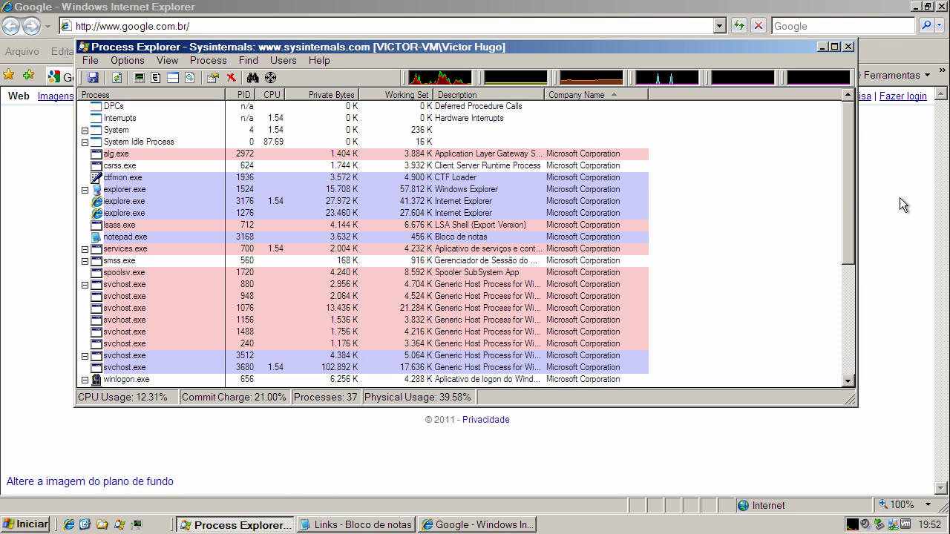
{"action": "mouse_move", "coordinate": [850, 188]}
{"action": "left_mouse_down"}
{"action": "mouse_move", "coordinate": [850, 304]}
{"action": "mouse_move", "coordinate": [838, 177]}
{"action": "left_mouse_up"}
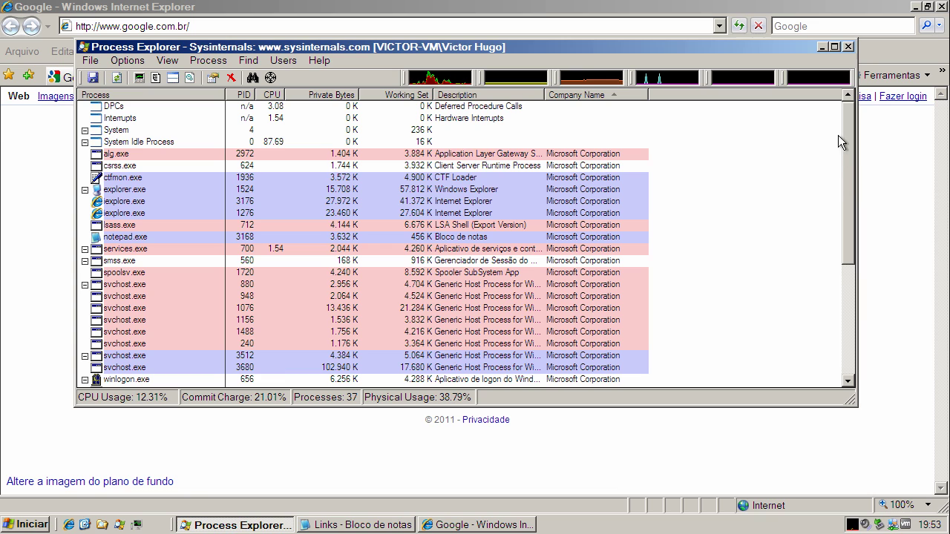
{"action": "left_click", "coordinate": [822, 46]}
Copy the last link in the Links notes, ad.inewsweek.cn/docs/.q/load.php?spl=2010, and open it in Internet Explorer.
{"action": "left_click", "coordinate": [355, 524]}
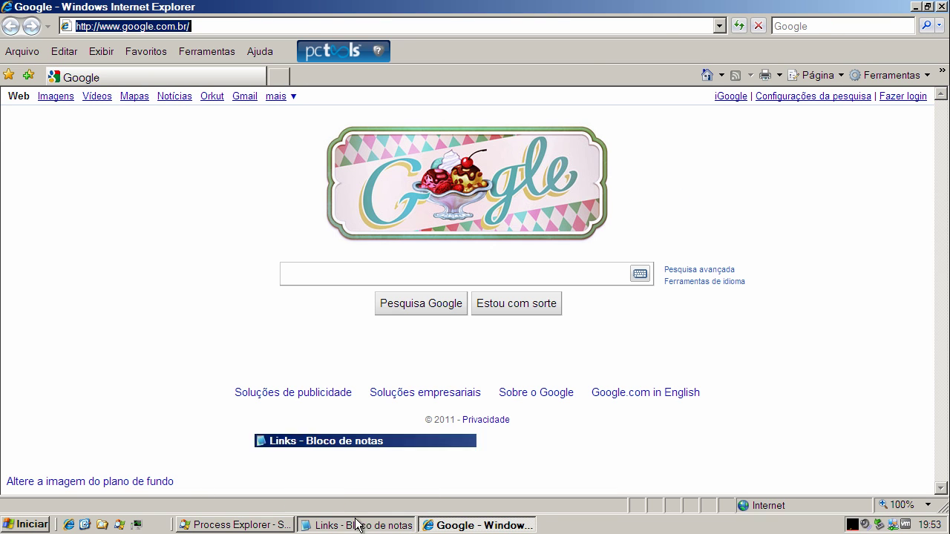
{"action": "triple_click", "coordinate": [241, 366]}
{"action": "right_click", "coordinate": [241, 366]}
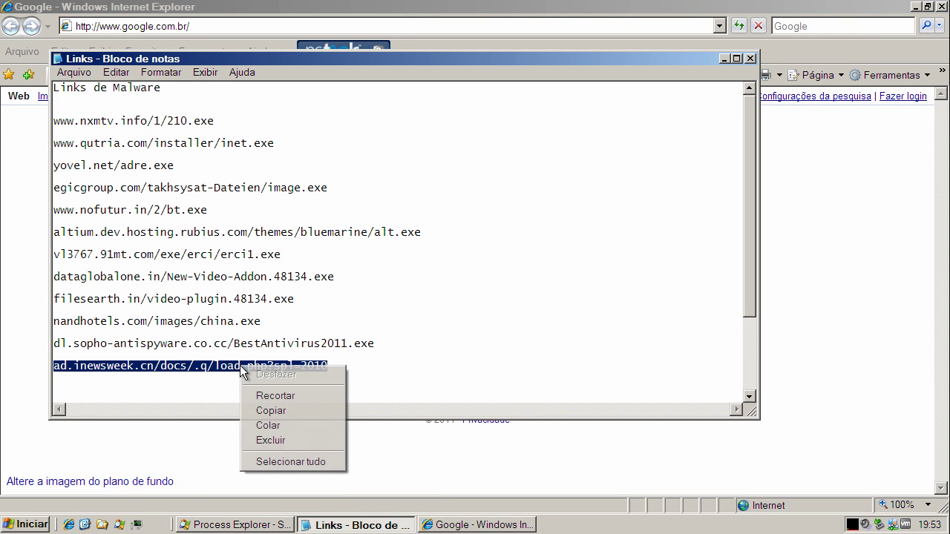
{"action": "left_click", "coordinate": [271, 410]}
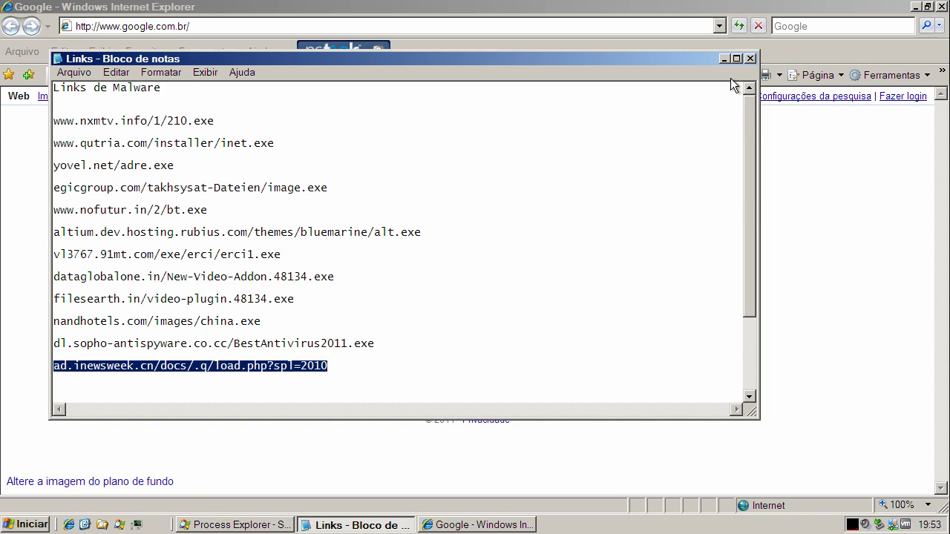
{"action": "left_click", "coordinate": [723, 58]}
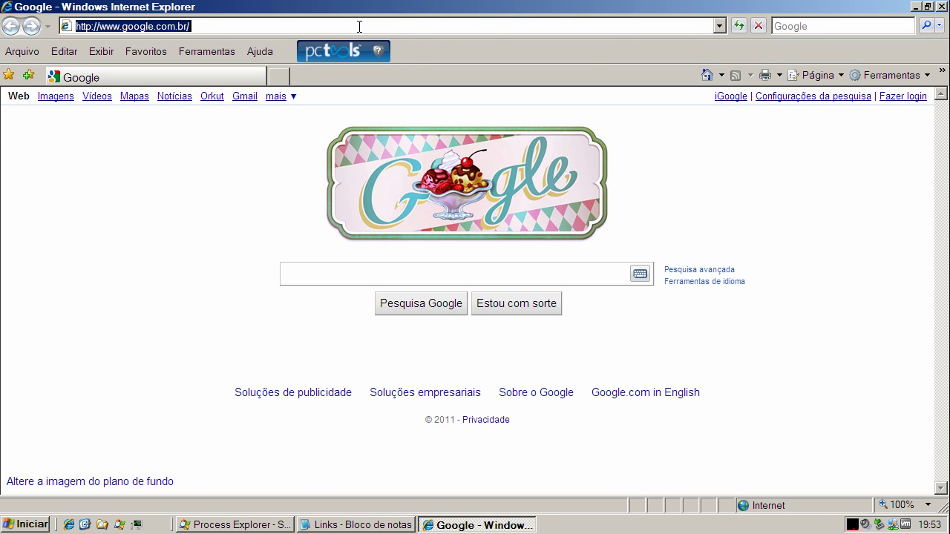
{"action": "key", "text": "ctrl+v"}
{"action": "key", "text": "Return"}
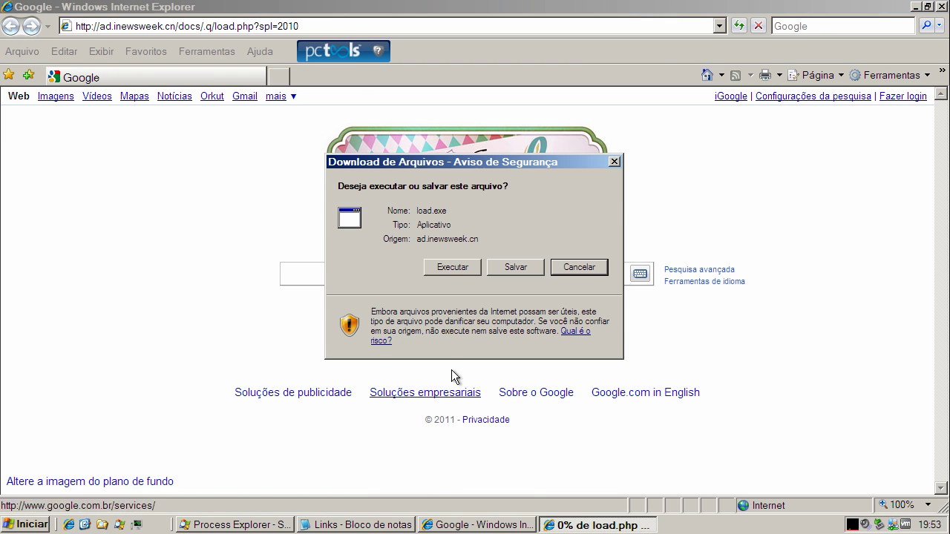
Run the downloaded load.exe and unblock Windows Explorer in the firewall alert, leaving the browser closed.
{"action": "left_click", "coordinate": [387, 210]}
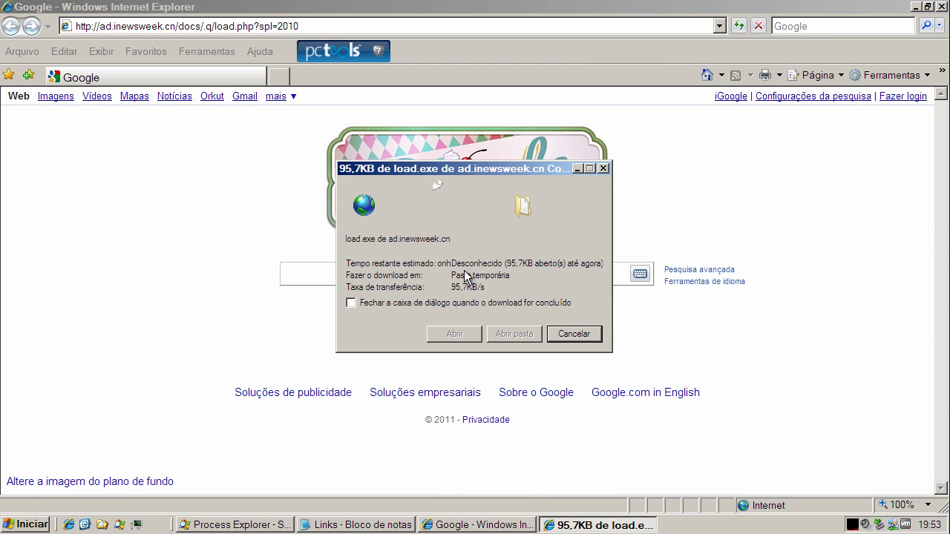
{"action": "left_click", "coordinate": [509, 252]}
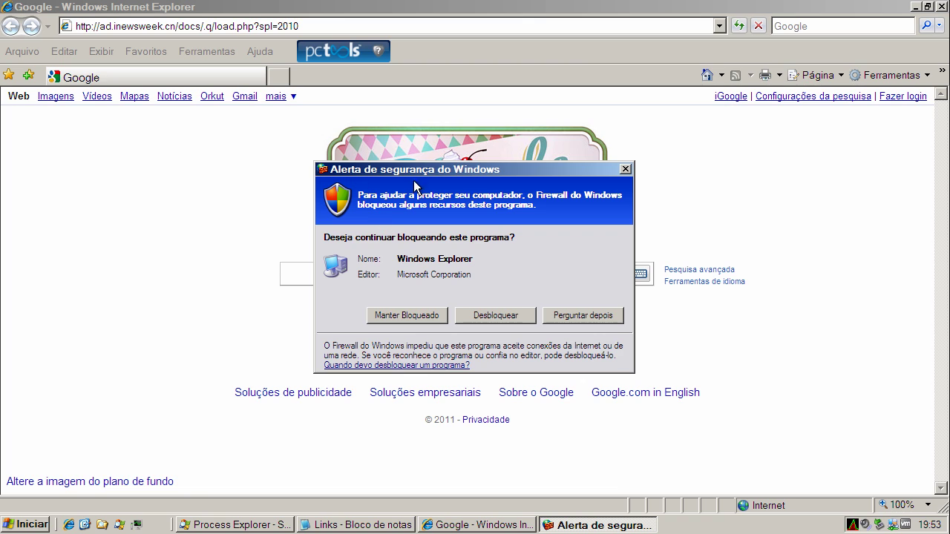
{"action": "left_click", "coordinate": [495, 318]}
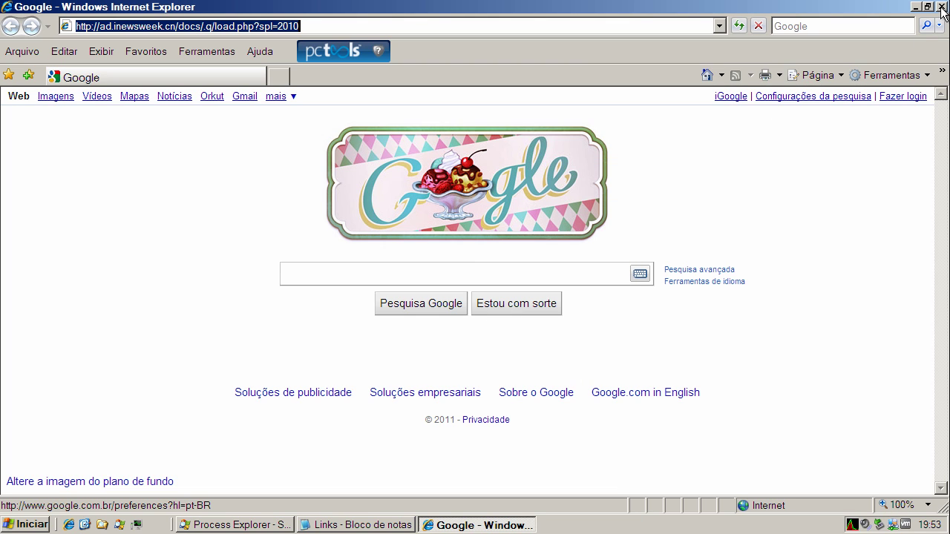
{"action": "left_click", "coordinate": [941, 8]}
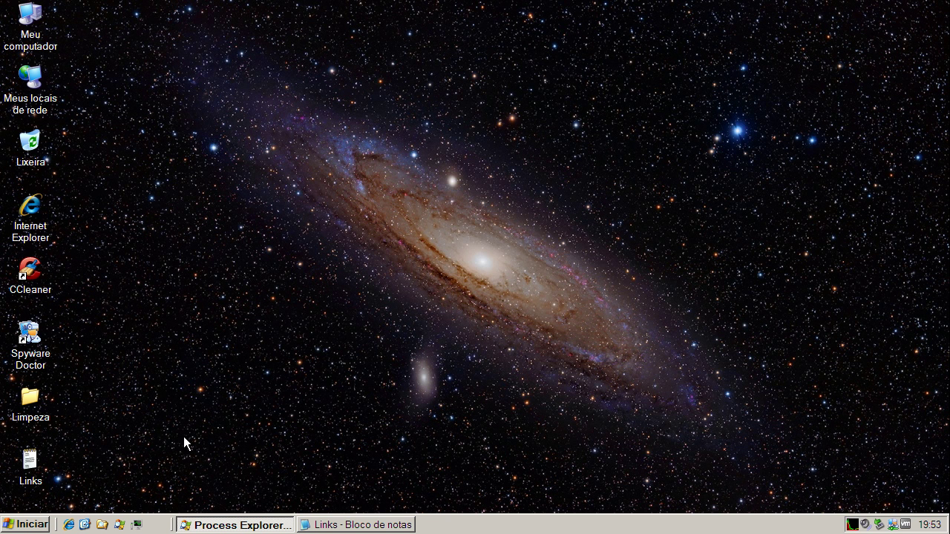
Check the running processes in Process Explorer again after executing load.exe.
{"action": "left_click", "coordinate": [247, 525]}
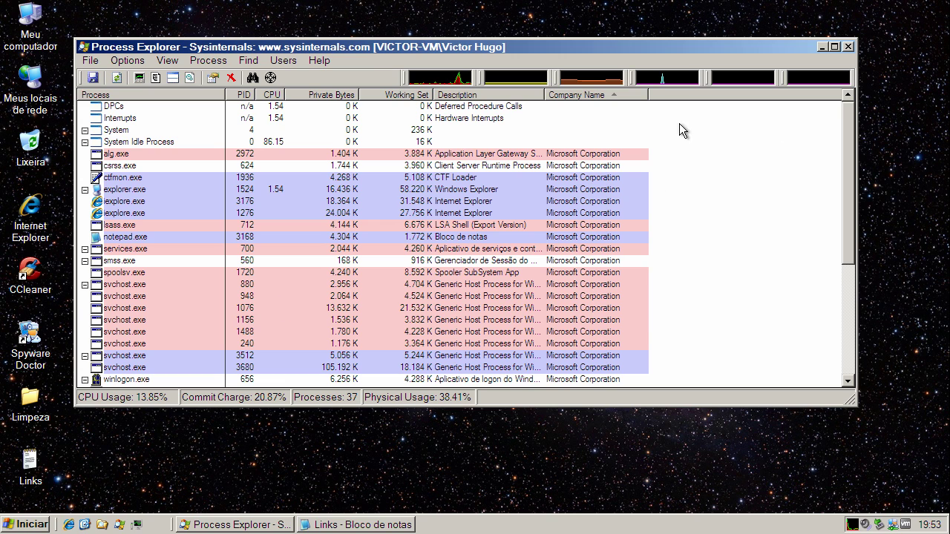
{"action": "left_click_drag", "start_coordinate": [850, 182], "coordinate": [834, 112]}
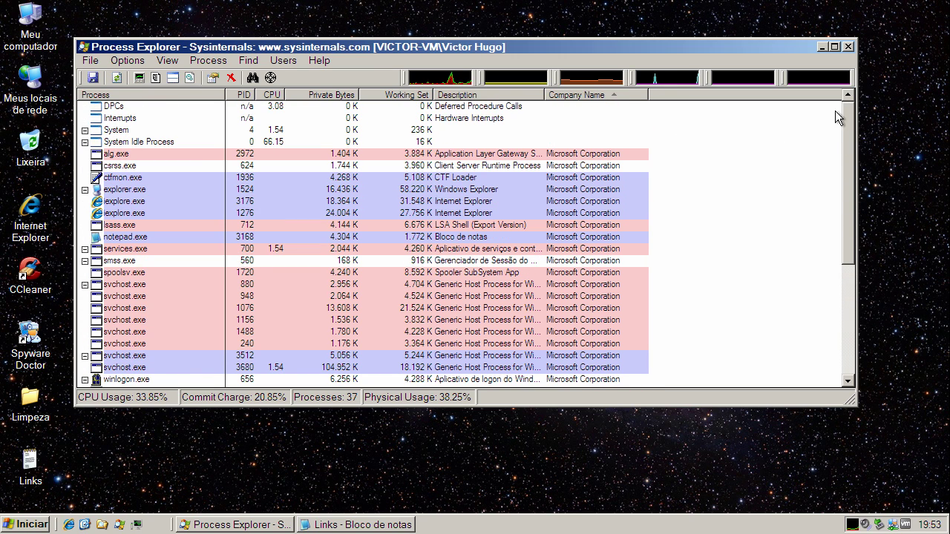
{"action": "left_click", "coordinate": [823, 46]}
Switch to Spyware Doctor and start a full system scan (Verificação Completa).
{"action": "double_click", "coordinate": [896, 526]}
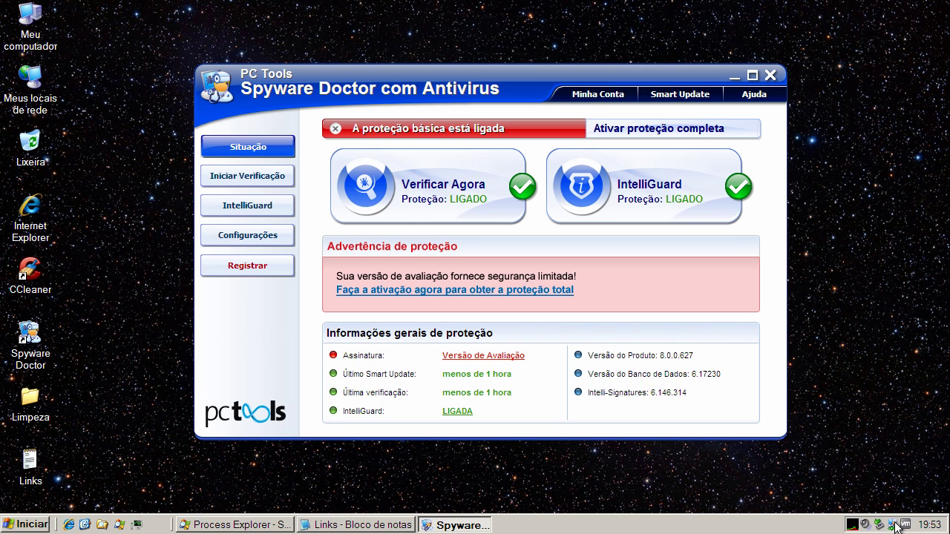
{"action": "left_click", "coordinate": [235, 178]}
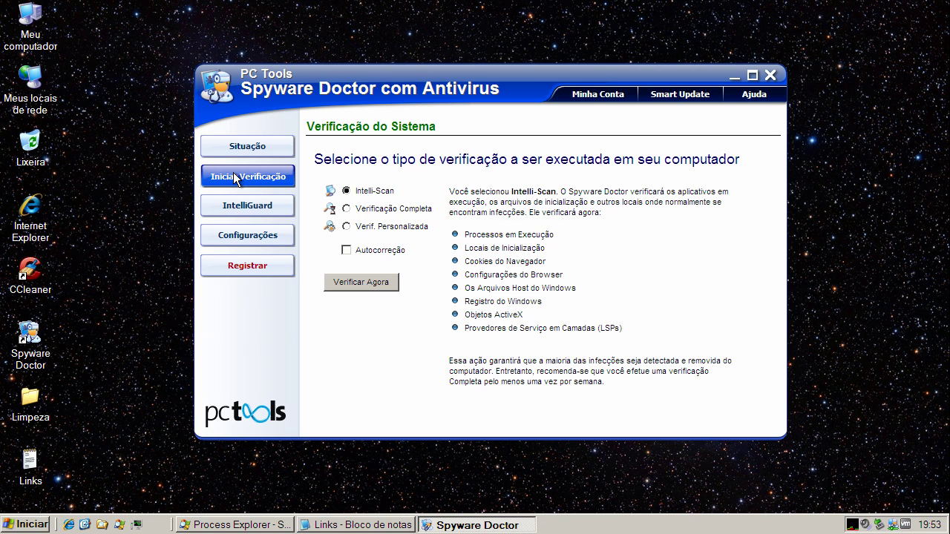
{"action": "left_click", "coordinate": [346, 209]}
{"action": "left_click", "coordinate": [366, 282]}
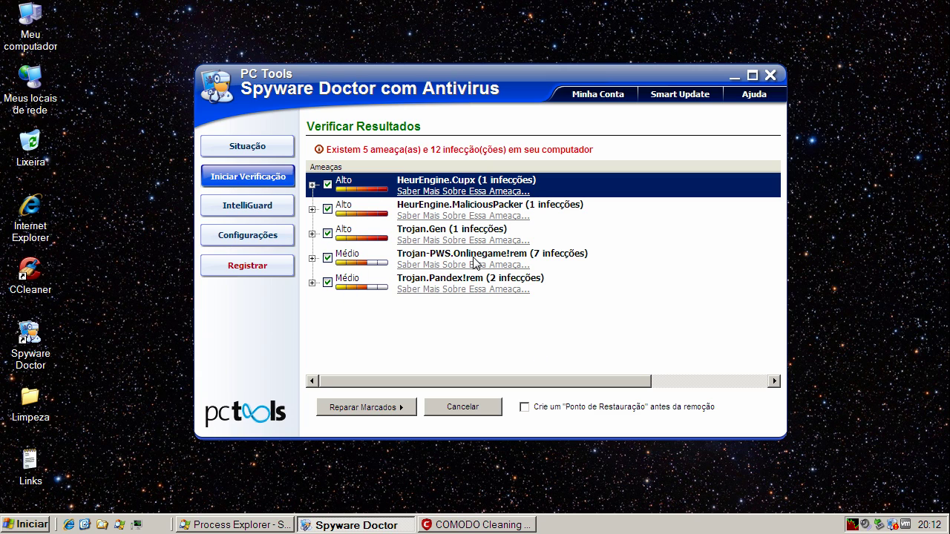
Expand HeurEngine.Cupx, HeurEngine.MaliciousPacker and Trojan.Gen in the scan results and examine their infected file paths.
{"action": "left_click", "coordinate": [312, 185]}
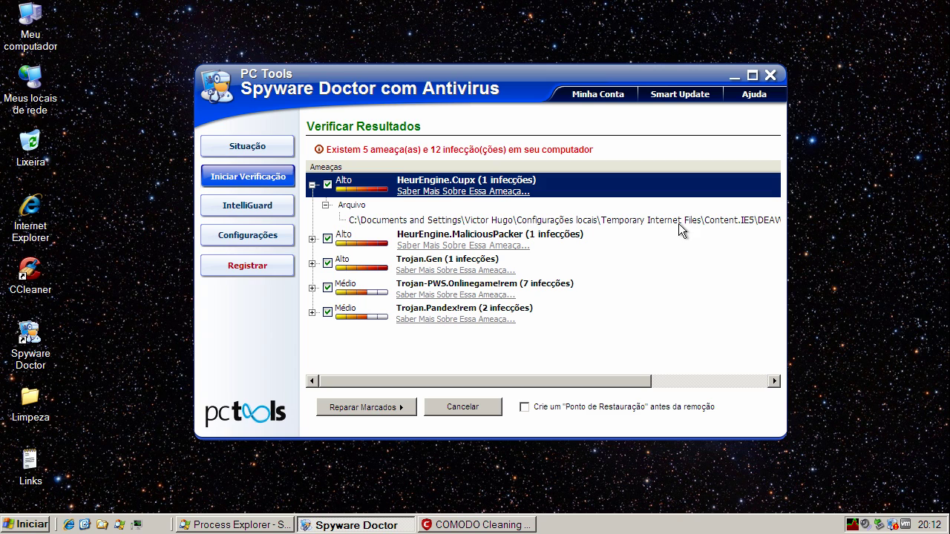
{"action": "left_click", "coordinate": [312, 239]}
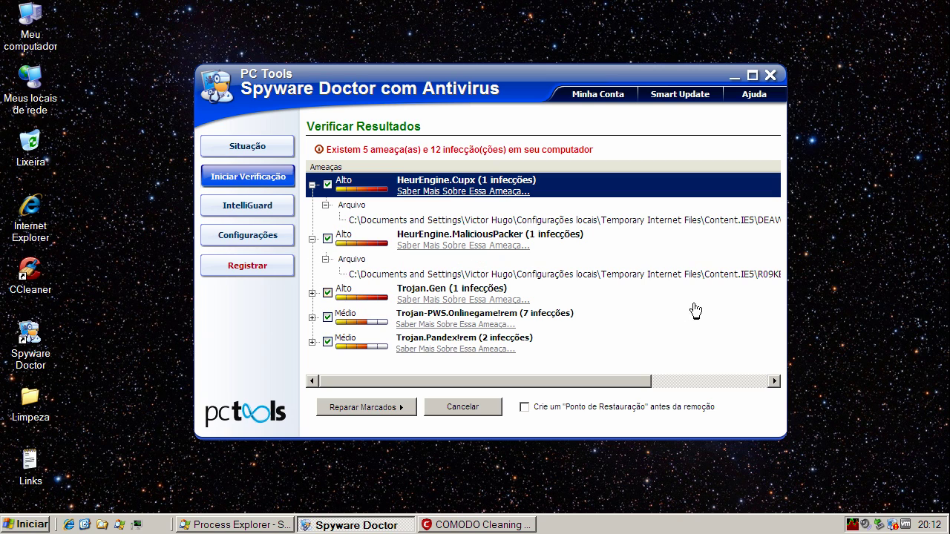
{"action": "left_click", "coordinate": [312, 293]}
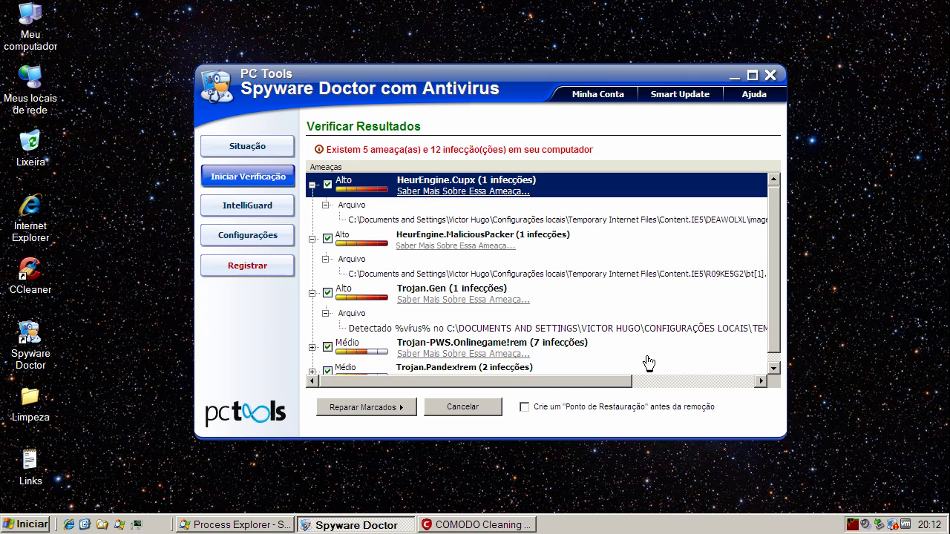
{"action": "left_click_drag", "start_coordinate": [577, 392], "coordinate": [648, 390]}
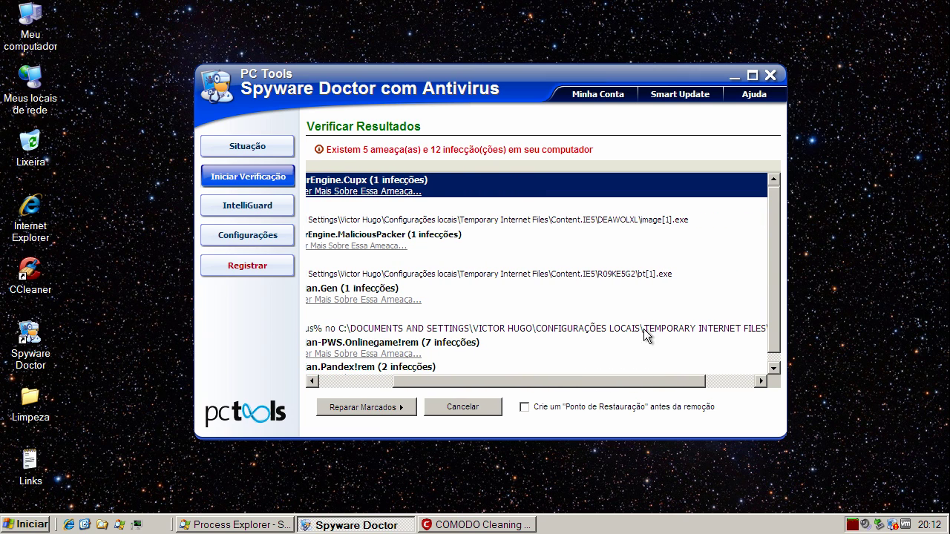
{"action": "left_click_drag", "start_coordinate": [512, 391], "coordinate": [408, 390]}
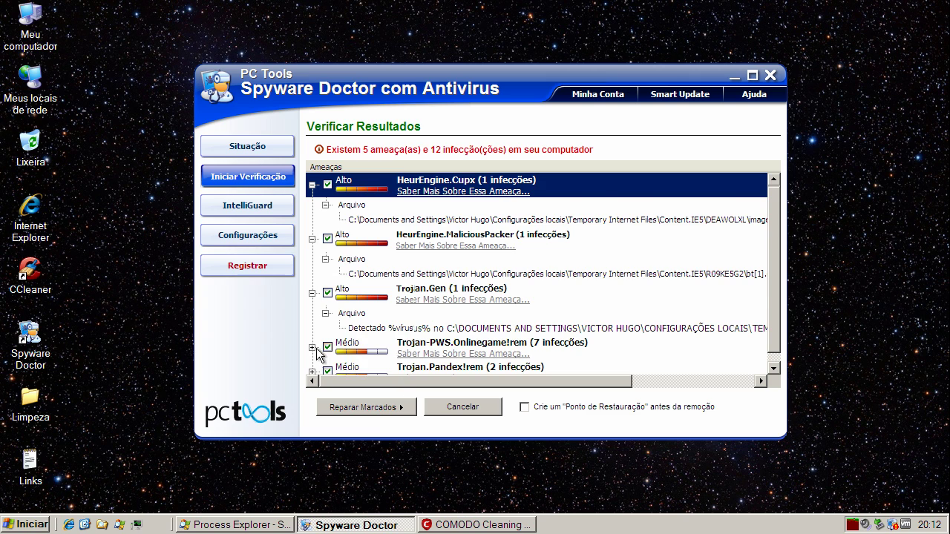
Examine the files and registry values detected under Trojan-PWS.Onlinegame!rem and Trojan.Pandex!rem in the scan results.
{"action": "scroll", "coordinate": [538, 331], "scroll_direction": "down", "scroll_amount": 1}
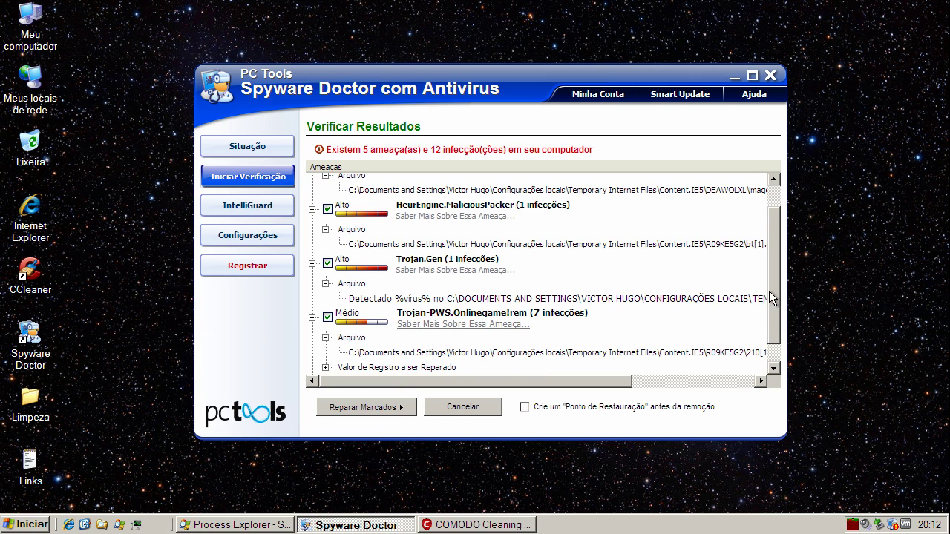
{"action": "scroll", "coordinate": [769, 297], "scroll_direction": "down", "scroll_amount": 1}
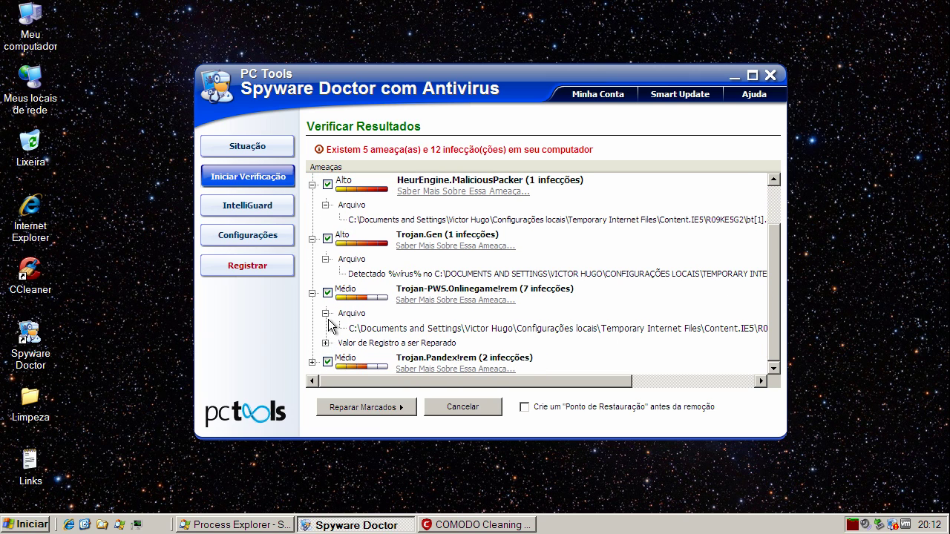
{"action": "left_click", "coordinate": [639, 331]}
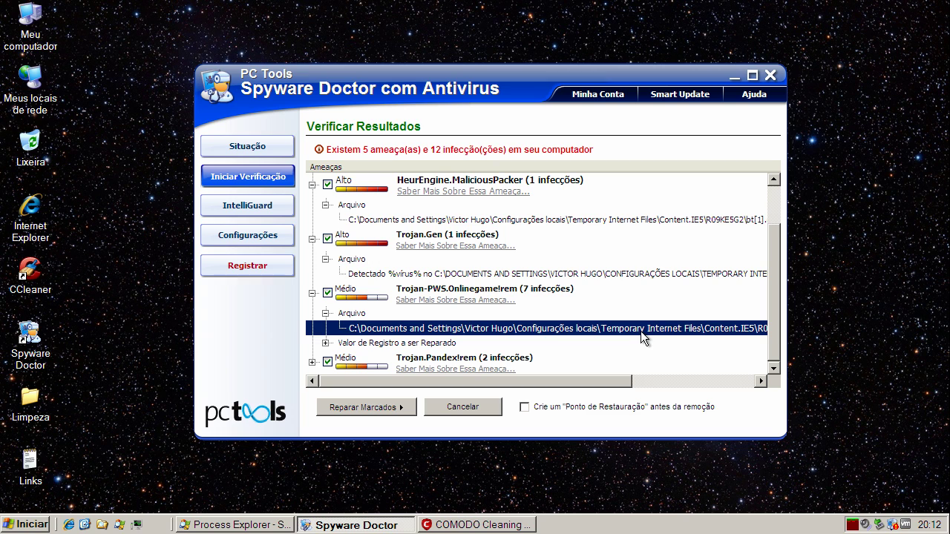
{"action": "left_click", "coordinate": [325, 342]}
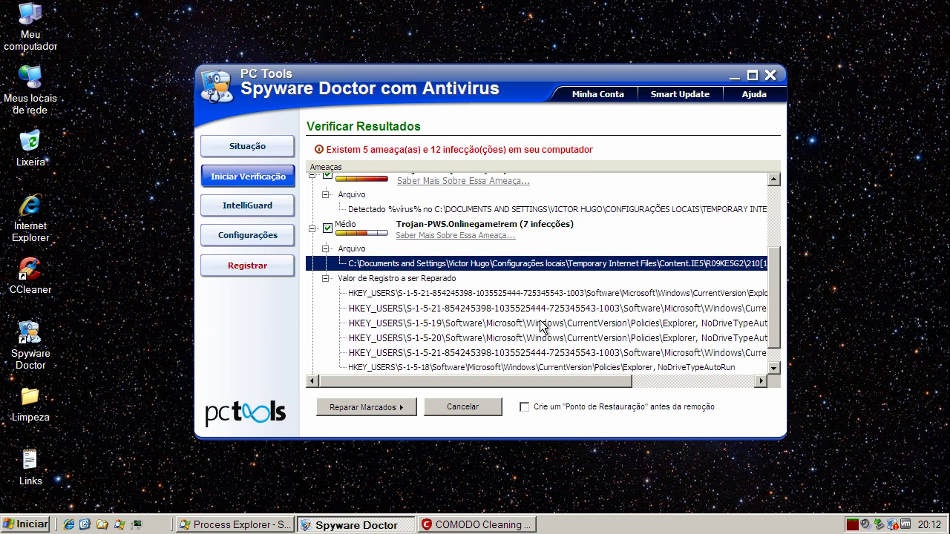
{"action": "left_click", "coordinate": [325, 278]}
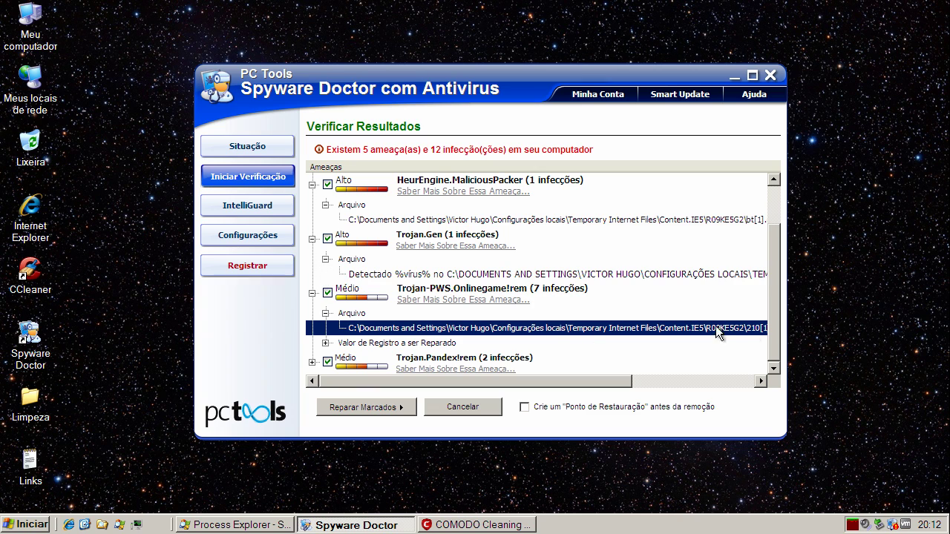
{"action": "left_click", "coordinate": [312, 363]}
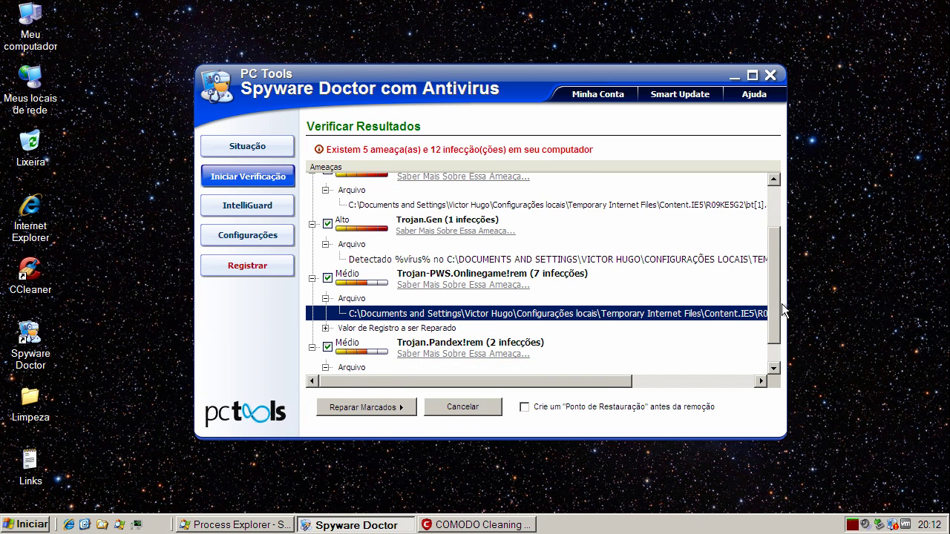
{"action": "scroll", "coordinate": [783, 312], "scroll_direction": "down", "scroll_amount": 1}
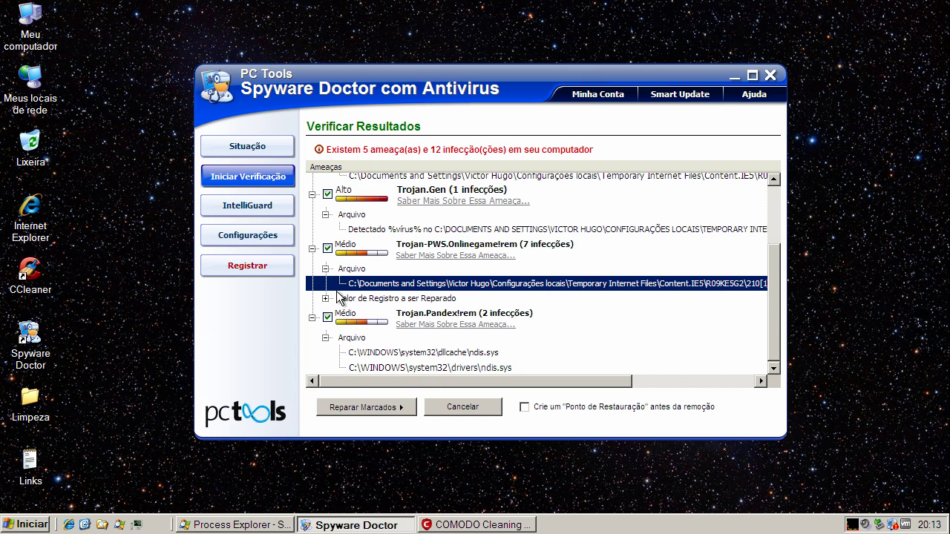
{"action": "scroll", "coordinate": [774, 315], "scroll_direction": "up", "scroll_amount": 4}
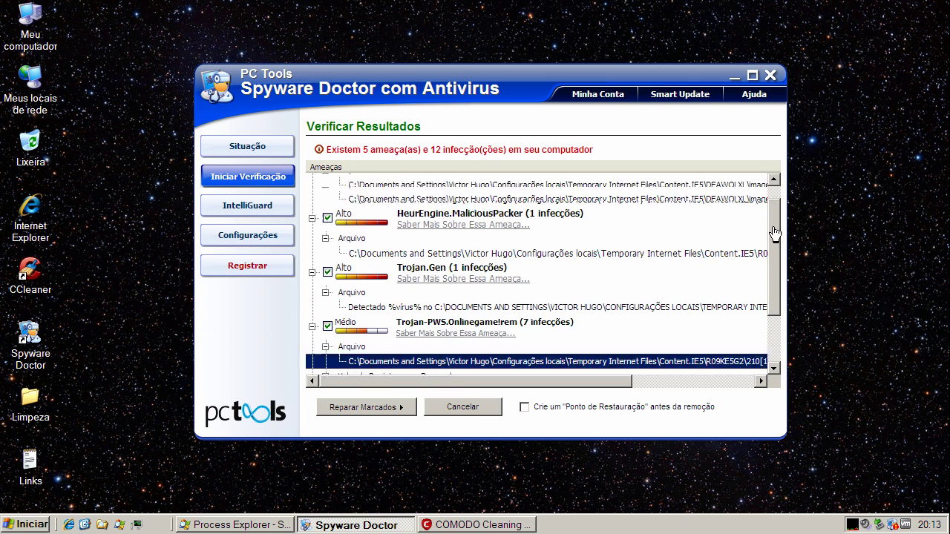
Try to repair the checked threats and cancel the Spyware Doctor registration request.
{"action": "left_click", "coordinate": [364, 408]}
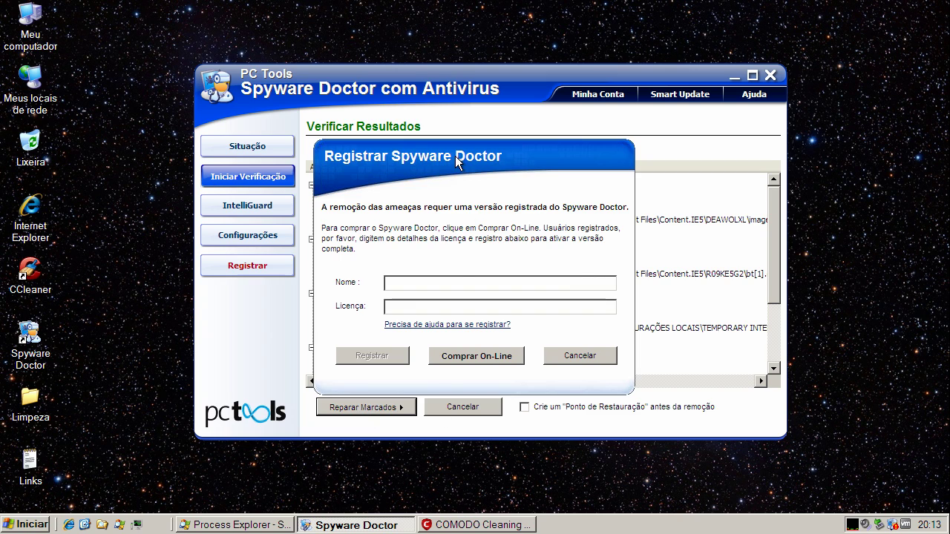
{"action": "left_click_drag", "start_coordinate": [455, 156], "coordinate": [674, 102]}
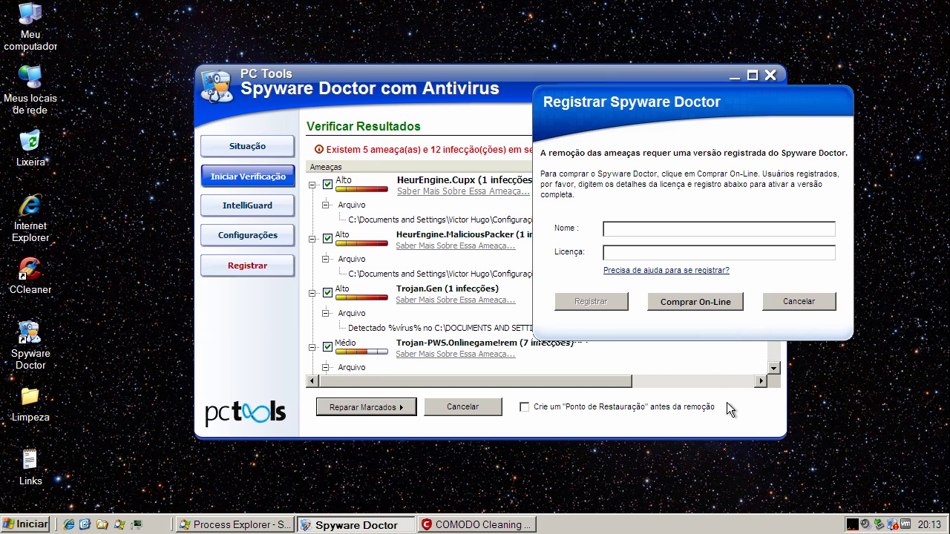
{"action": "left_click", "coordinate": [814, 305]}
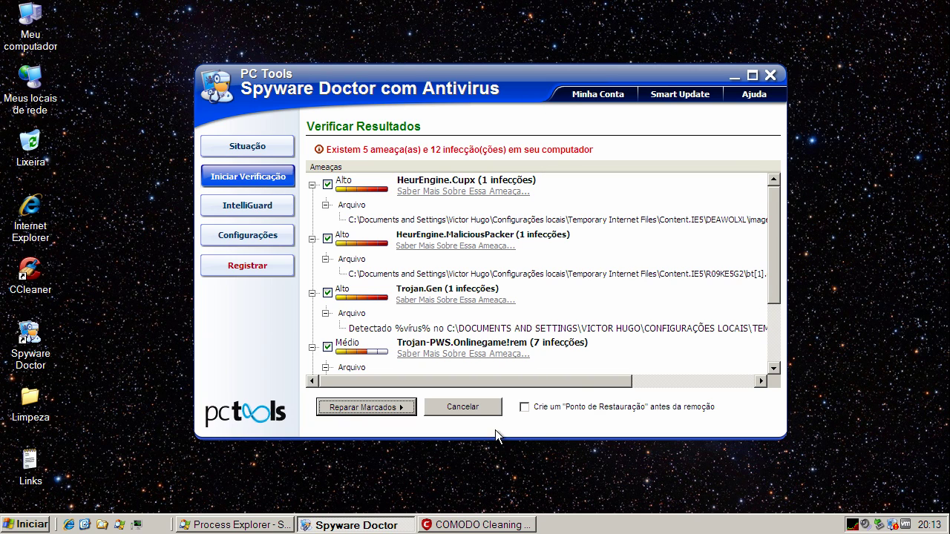
Leave the scan results without cleaning the infections and close Spyware Doctor.
{"action": "left_click", "coordinate": [487, 409]}
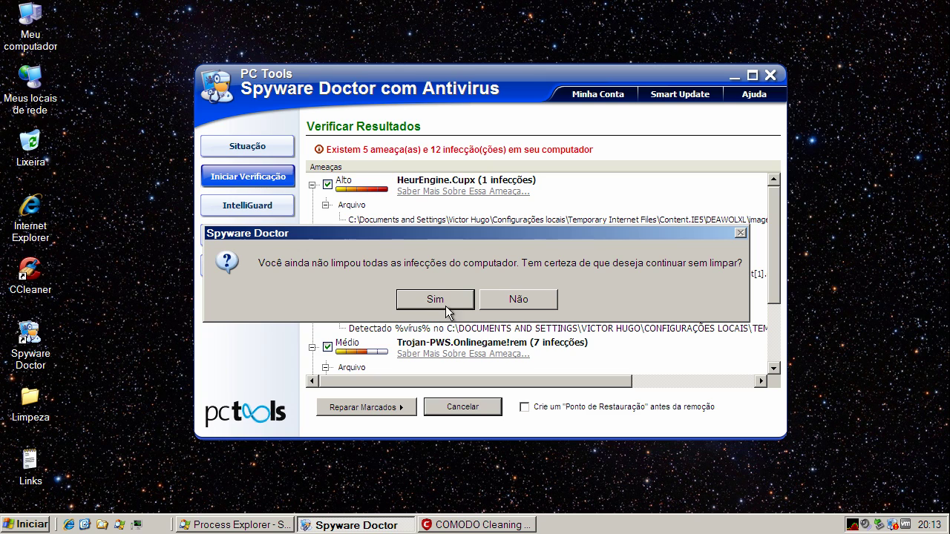
{"action": "left_click", "coordinate": [435, 299]}
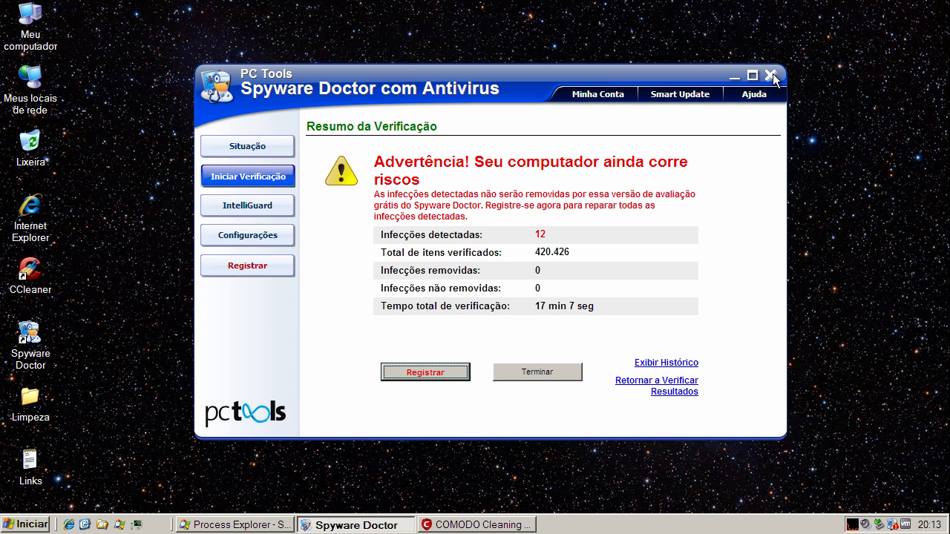
{"action": "left_click", "coordinate": [772, 77]}
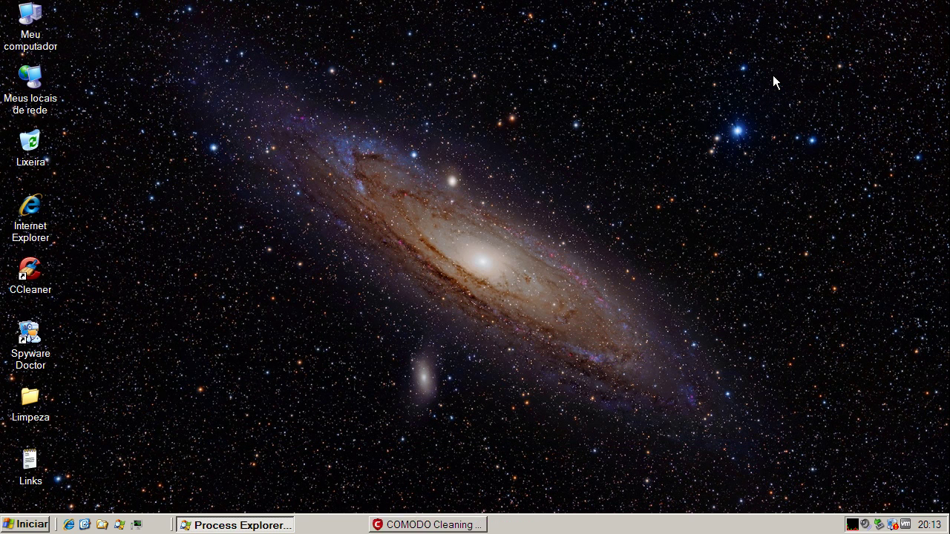
Switch to COMODO Cleaning Essentials and start a full scan of the system.
{"action": "left_click", "coordinate": [386, 526]}
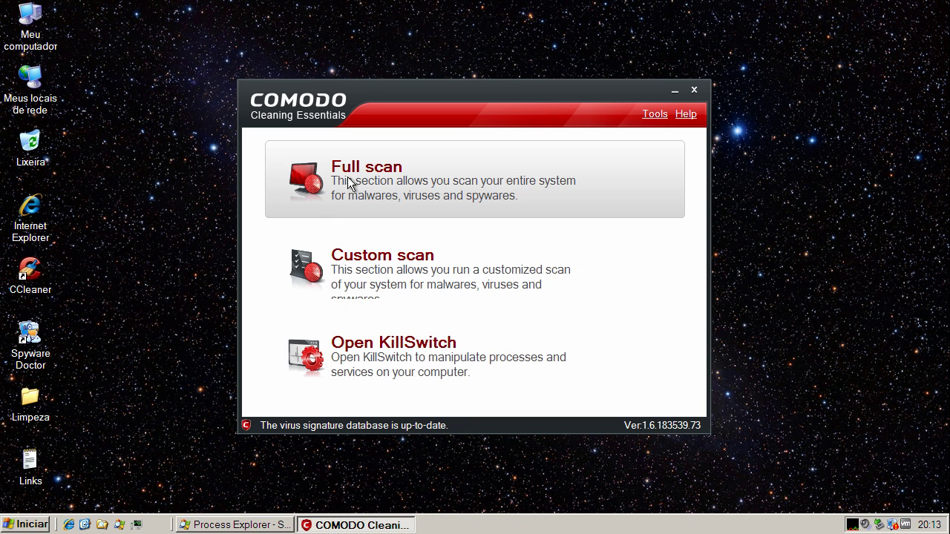
{"action": "left_click", "coordinate": [347, 177]}
{"action": "left_click", "coordinate": [429, 289]}
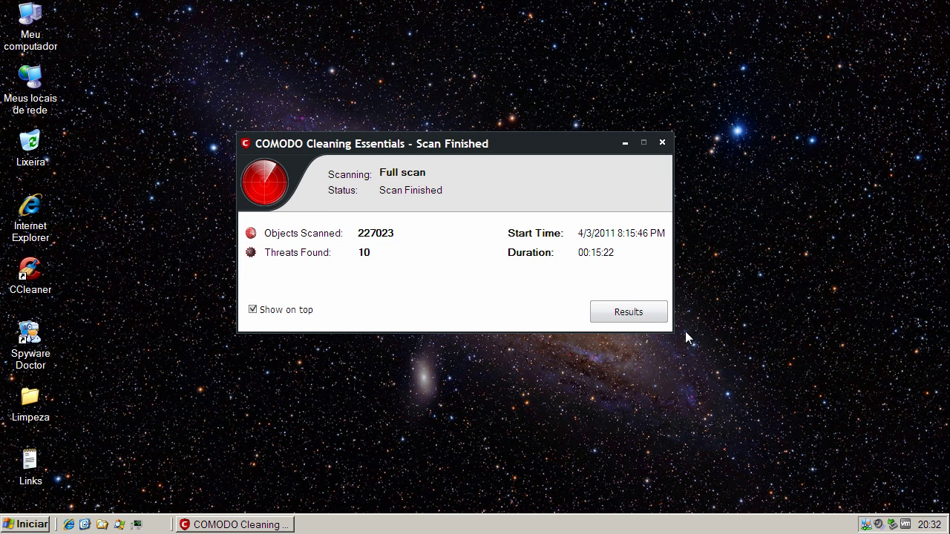
Open the full scan's results and widen the results window to fit the infected file paths.
{"action": "left_click", "coordinate": [650, 321]}
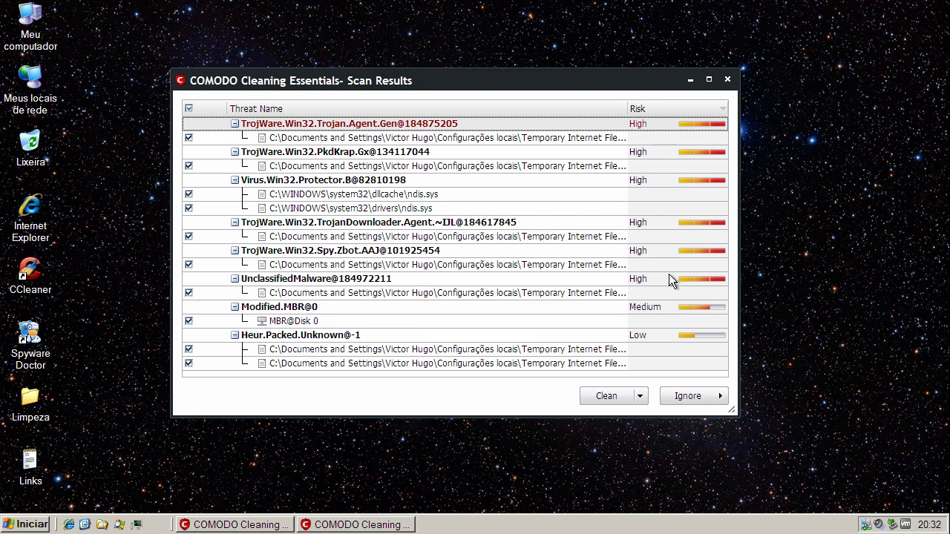
{"action": "left_click_drag", "start_coordinate": [736, 151], "coordinate": [886, 152]}
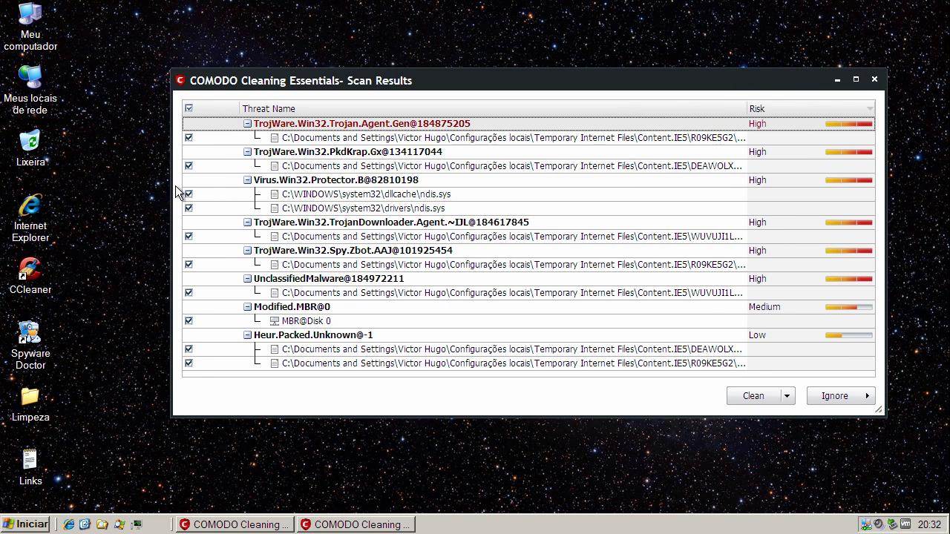
{"action": "left_click_drag", "start_coordinate": [171, 186], "coordinate": [71, 185]}
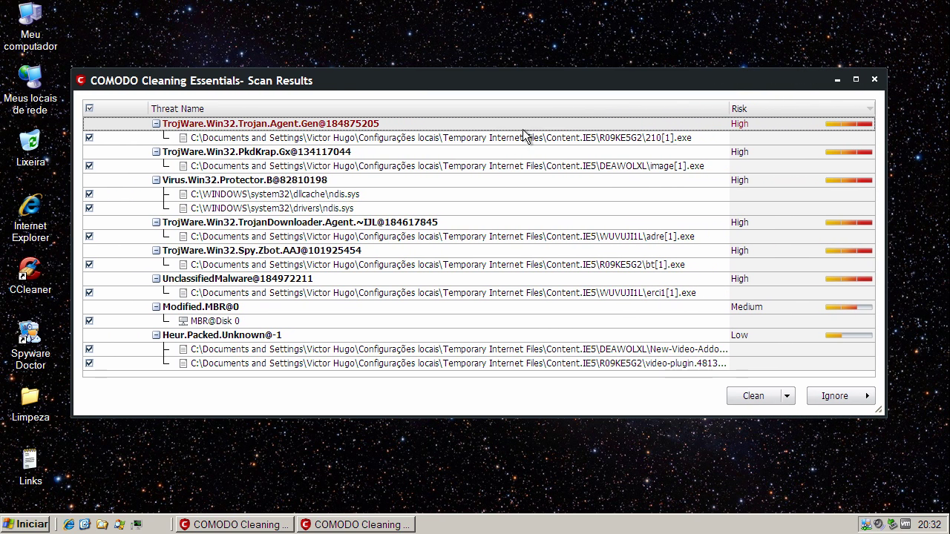
Examine the detected threats, their infected file paths and their risk levels in the COMODO scan results.
{"action": "left_click", "coordinate": [543, 142]}
{"action": "left_click", "coordinate": [542, 175]}
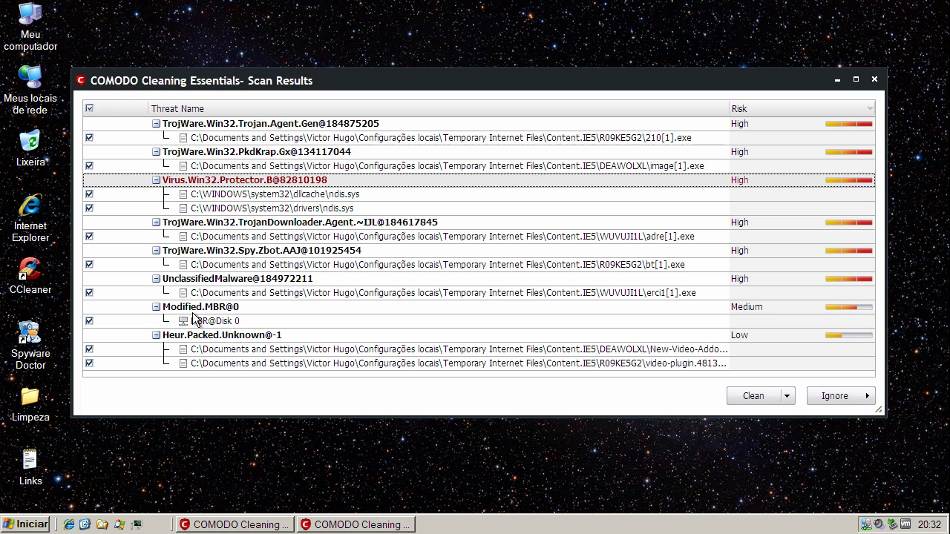
{"action": "left_click", "coordinate": [196, 338]}
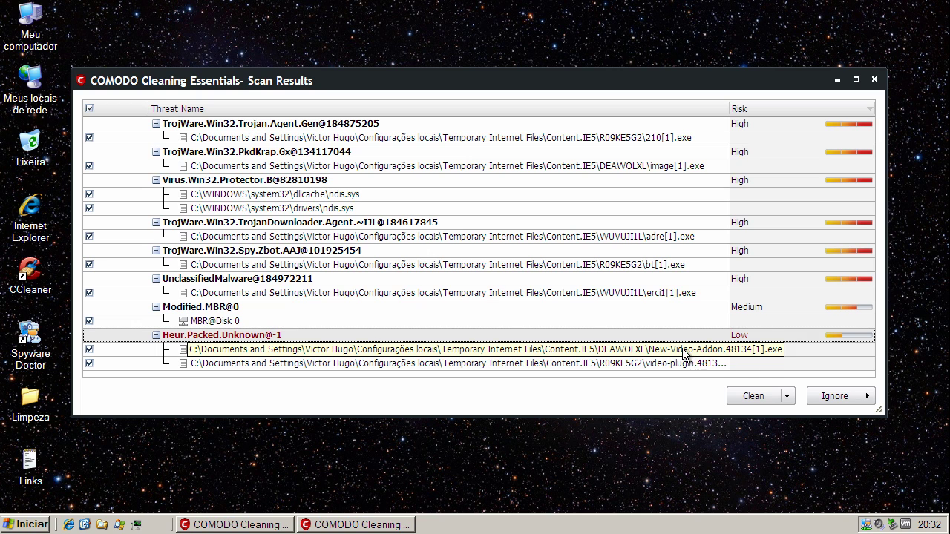
{"action": "left_click", "coordinate": [650, 307]}
{"action": "left_click", "coordinate": [566, 279]}
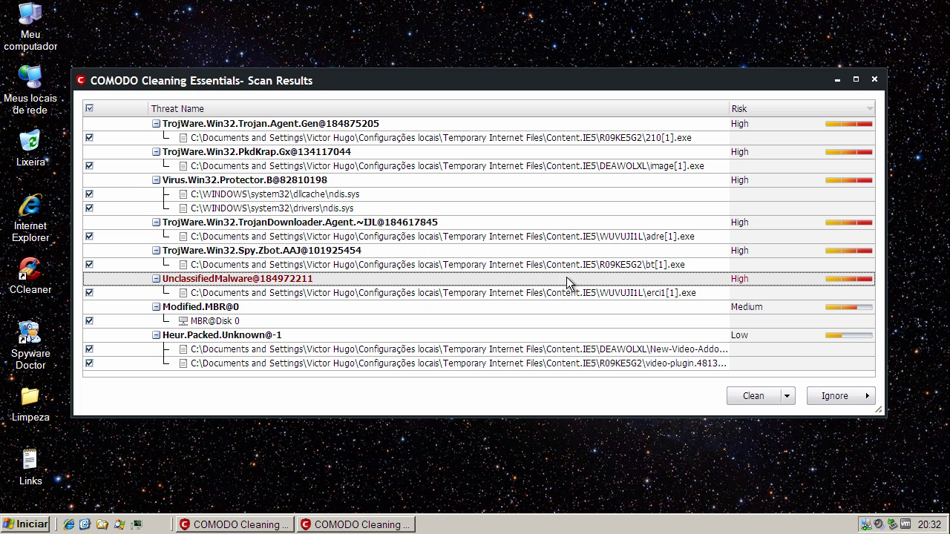
{"action": "left_click", "coordinate": [561, 251]}
{"action": "left_click", "coordinate": [558, 236]}
{"action": "left_click", "coordinate": [540, 165]}
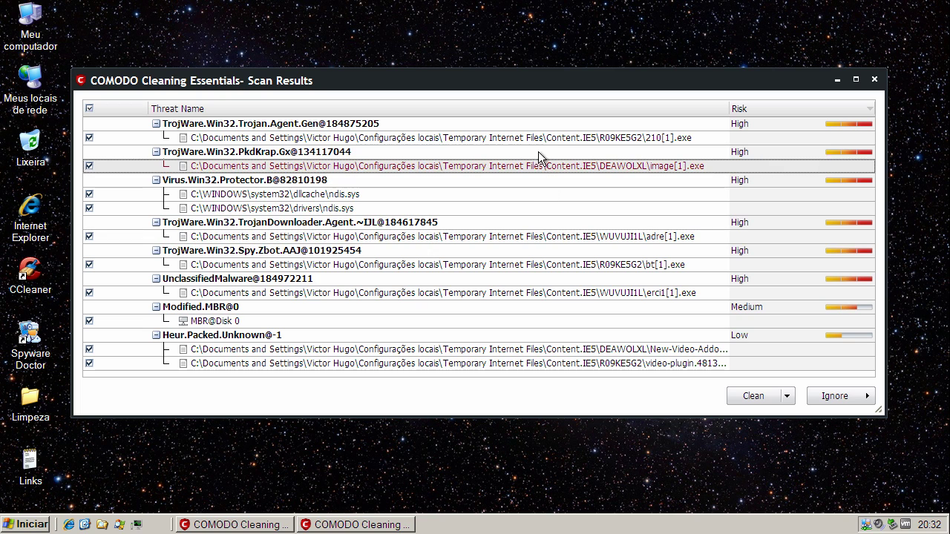
{"action": "left_click", "coordinate": [534, 138]}
{"action": "left_click", "coordinate": [469, 166]}
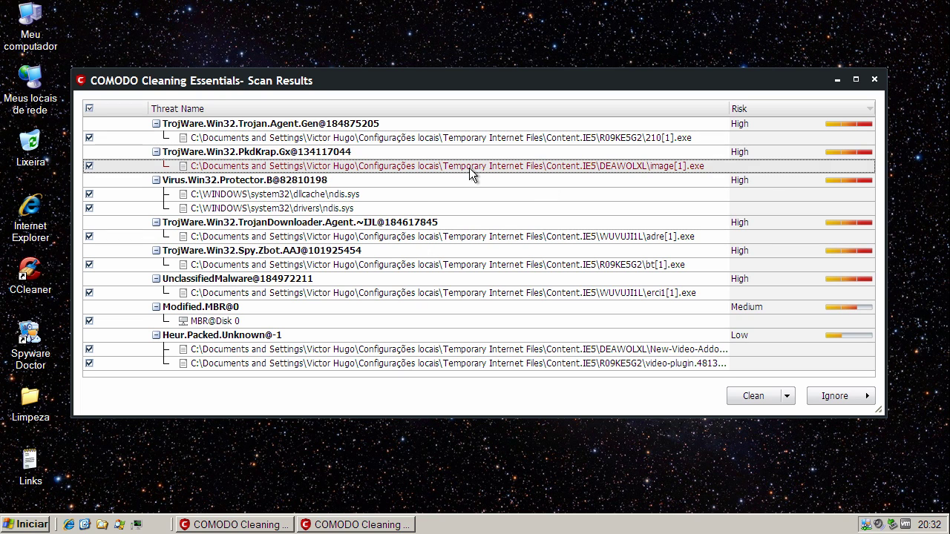
Examine the two infected ndis.sys files in dllcache and drivers listed under Virus.Win32.Protector.B.
{"action": "left_click", "coordinate": [362, 193]}
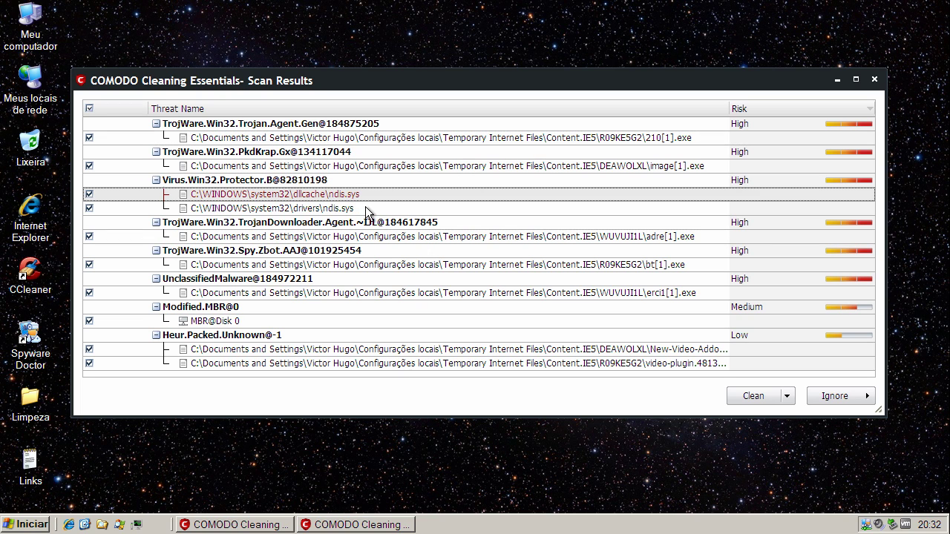
{"action": "left_click", "coordinate": [271, 209]}
{"action": "left_click", "coordinate": [273, 195]}
{"action": "left_click", "coordinate": [276, 211]}
{"action": "left_click", "coordinate": [276, 195]}
{"action": "left_click", "coordinate": [280, 211]}
{"action": "left_click", "coordinate": [283, 196]}
{"action": "left_click", "coordinate": [286, 212]}
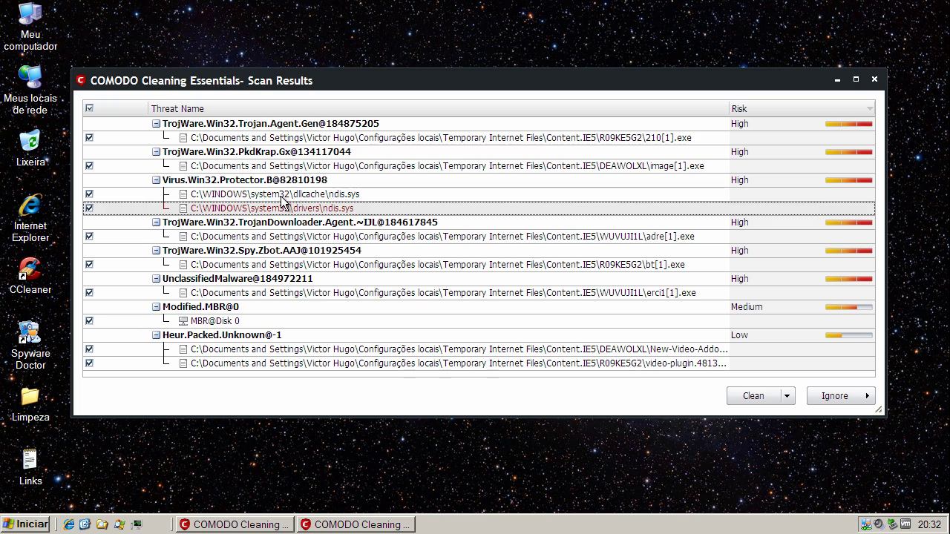
{"action": "left_click", "coordinate": [283, 196]}
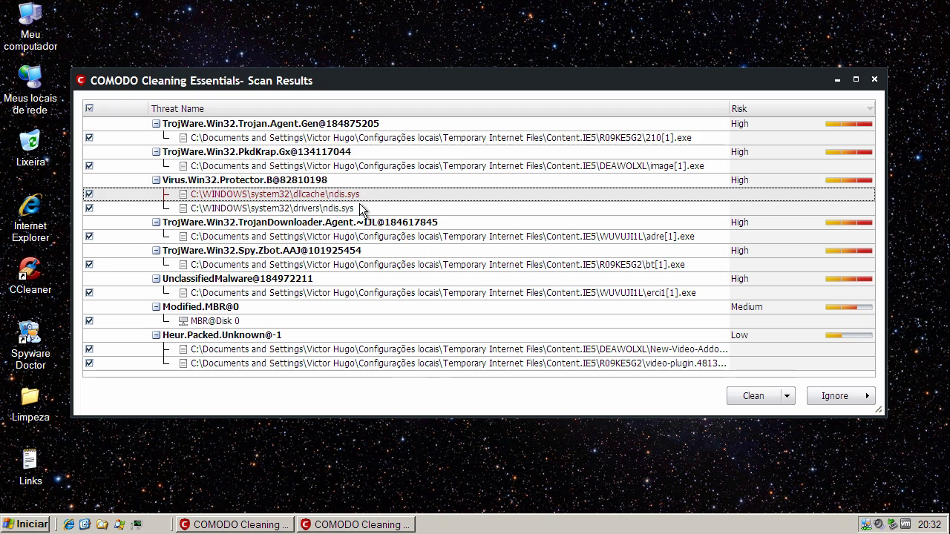
{"action": "left_click", "coordinate": [361, 210]}
{"action": "left_click", "coordinate": [359, 198]}
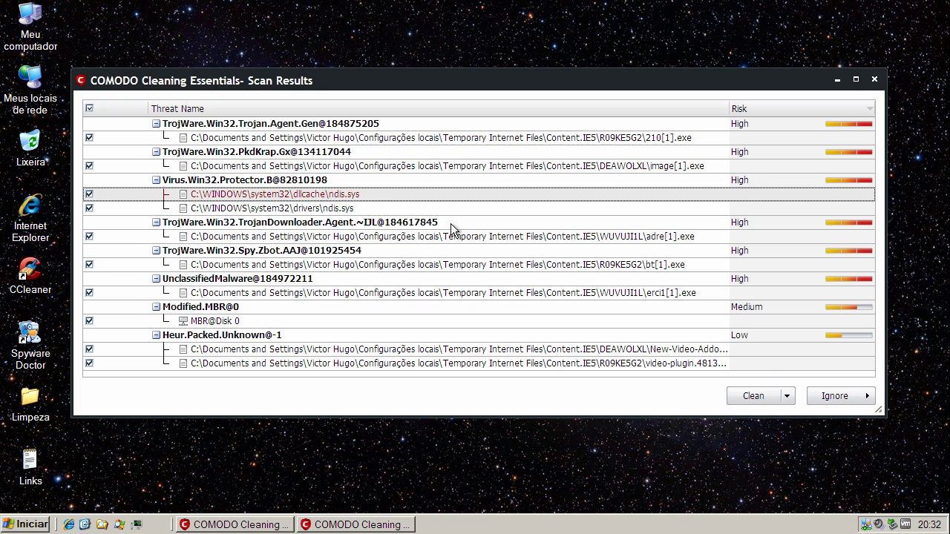
Clean all checked threats in the COMODO scan results and close the results window.
{"action": "left_click", "coordinate": [754, 395]}
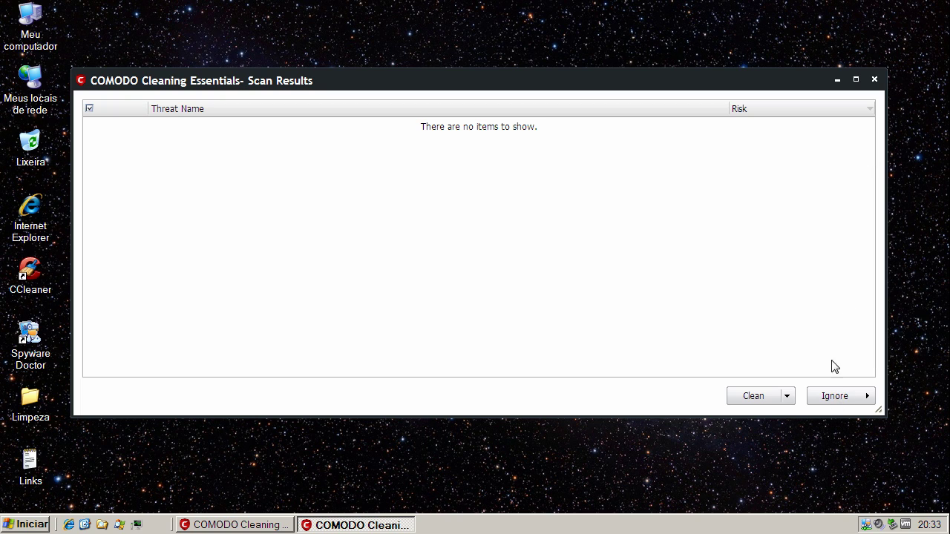
{"action": "left_click", "coordinate": [875, 80]}
{"action": "left_click", "coordinate": [458, 278]}
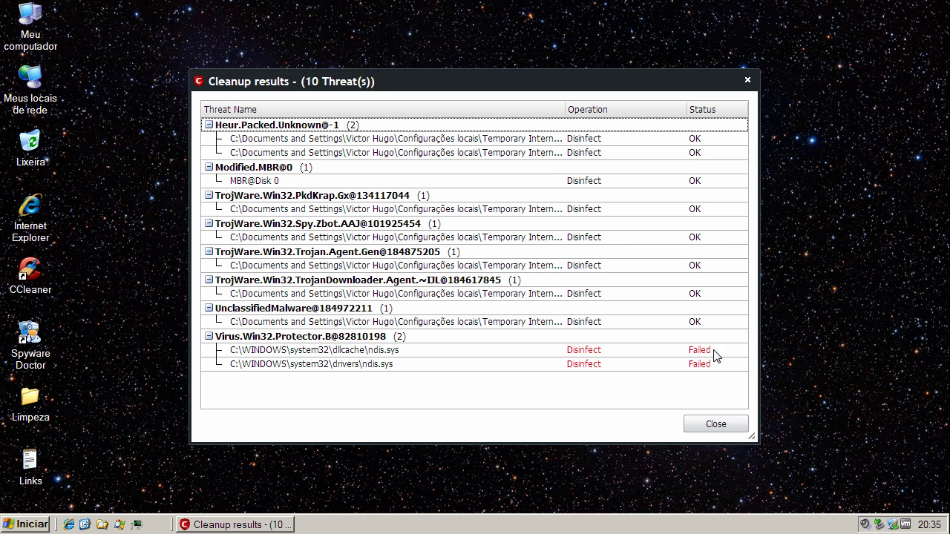
Examine the cleanup status of the two ndis.sys files under Virus.Win32.Protector.B and close the cleanup results.
{"action": "left_click", "coordinate": [610, 358]}
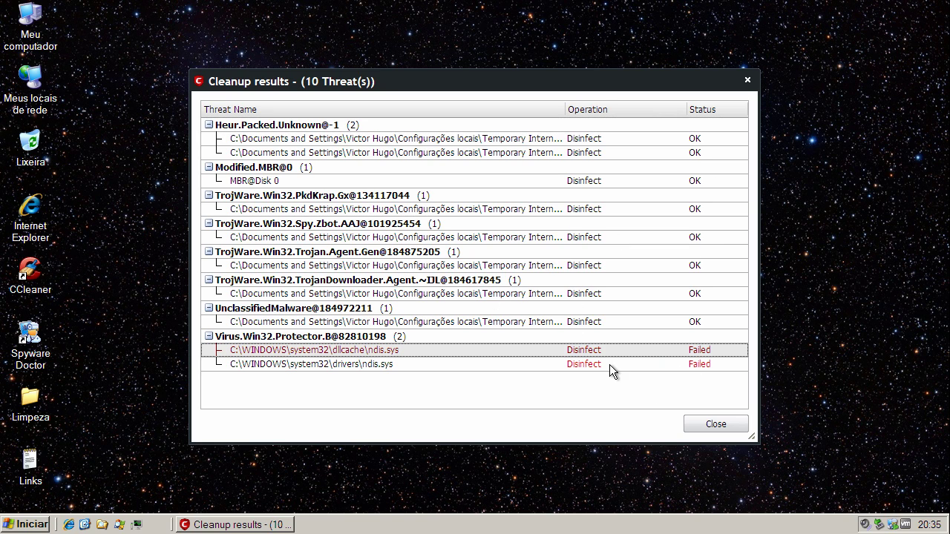
{"action": "left_click", "coordinate": [609, 366]}
{"action": "left_click", "coordinate": [608, 349]}
{"action": "left_click", "coordinate": [612, 364]}
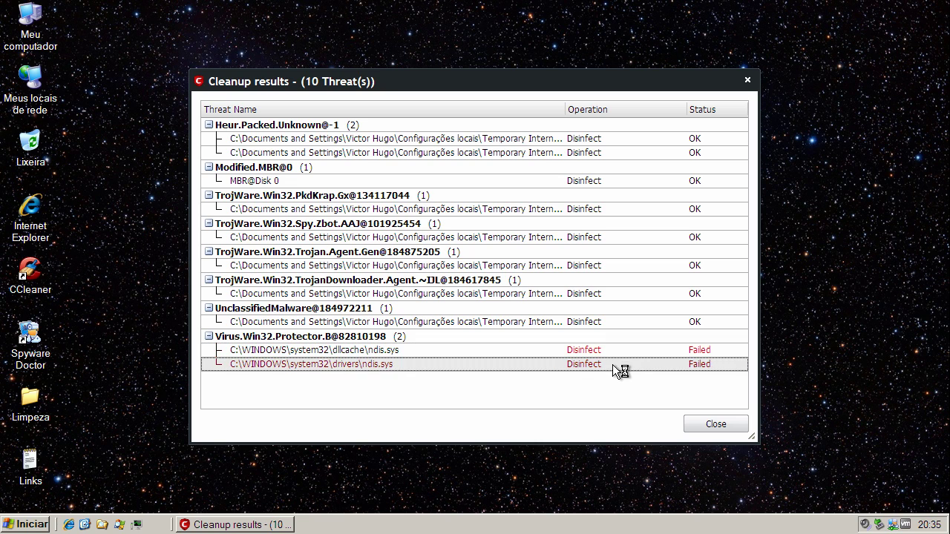
{"action": "left_click", "coordinate": [610, 348]}
{"action": "left_click", "coordinate": [611, 361]}
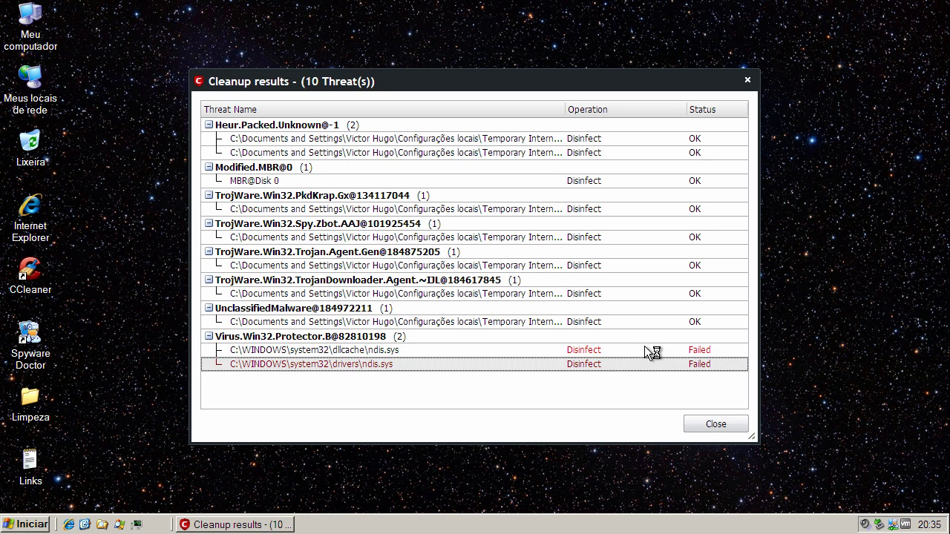
{"action": "left_click", "coordinate": [650, 352]}
{"action": "left_click", "coordinate": [648, 362]}
{"action": "left_click", "coordinate": [642, 349]}
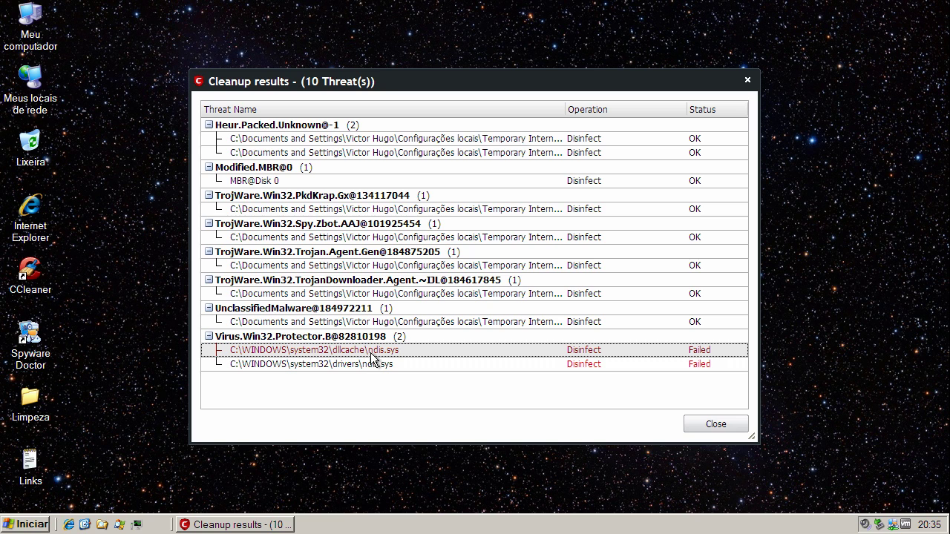
{"action": "left_click", "coordinate": [710, 418]}
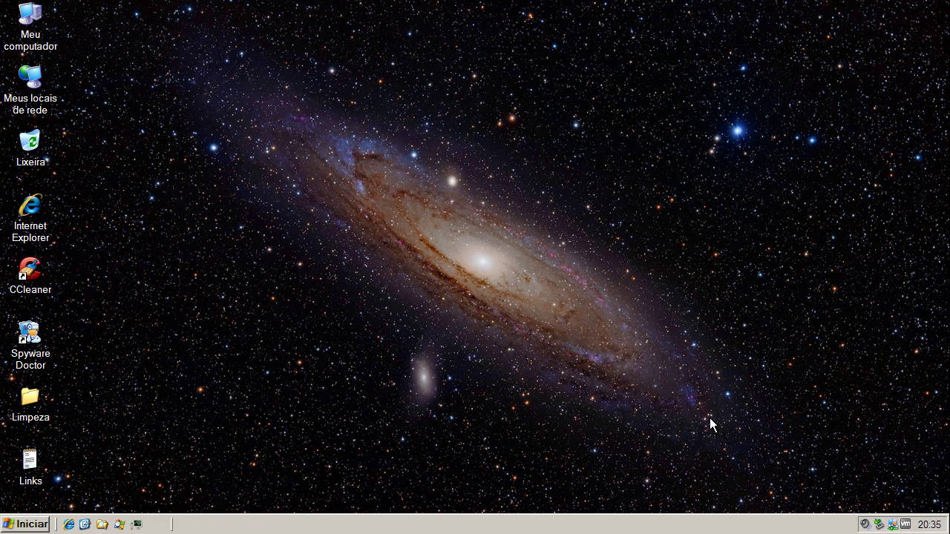
Switch to CCleaner, run the cleanup with the preselected Windows items and close the program.
{"action": "double_click", "coordinate": [42, 279]}
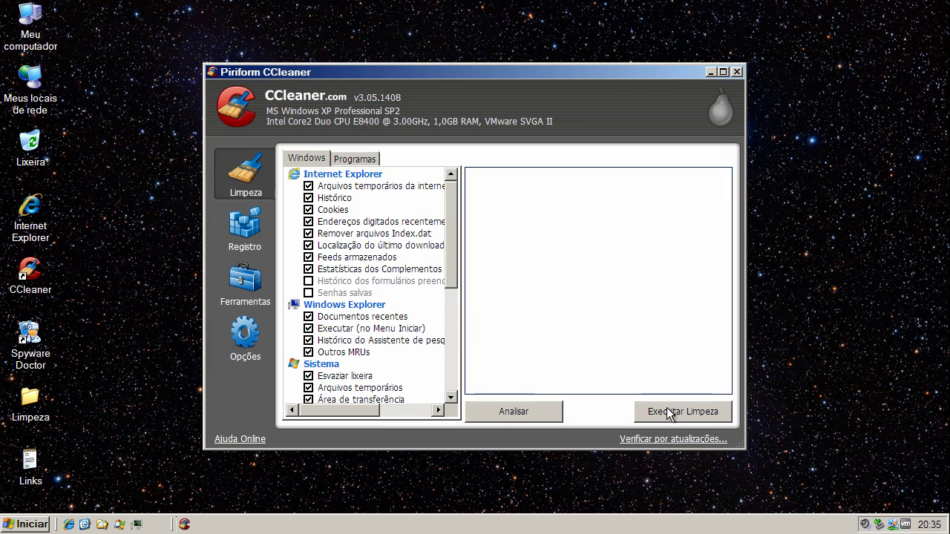
{"action": "left_click", "coordinate": [675, 412]}
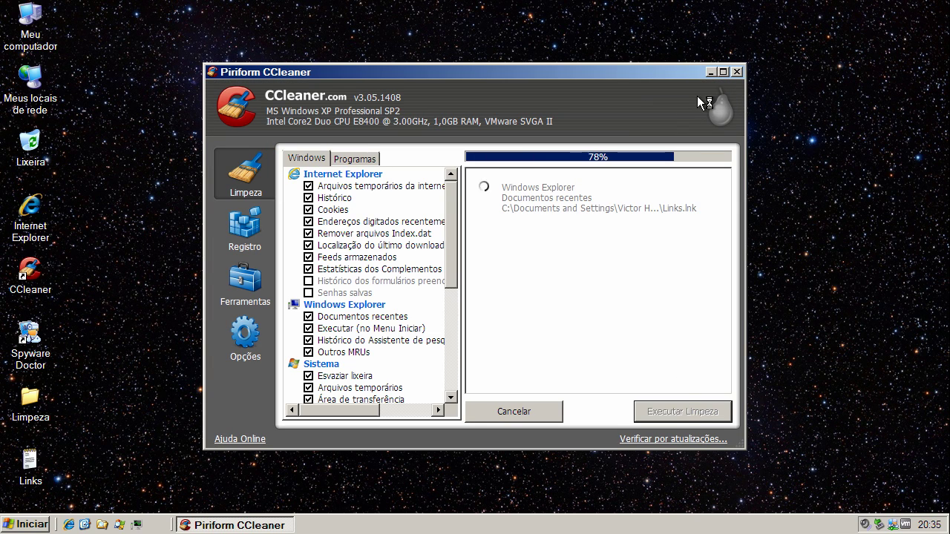
{"action": "left_click", "coordinate": [737, 72]}
Launch HitmanPro35 from the Limpeza desktop folder and start a malware scan.
{"action": "left_click", "coordinate": [35, 401]}
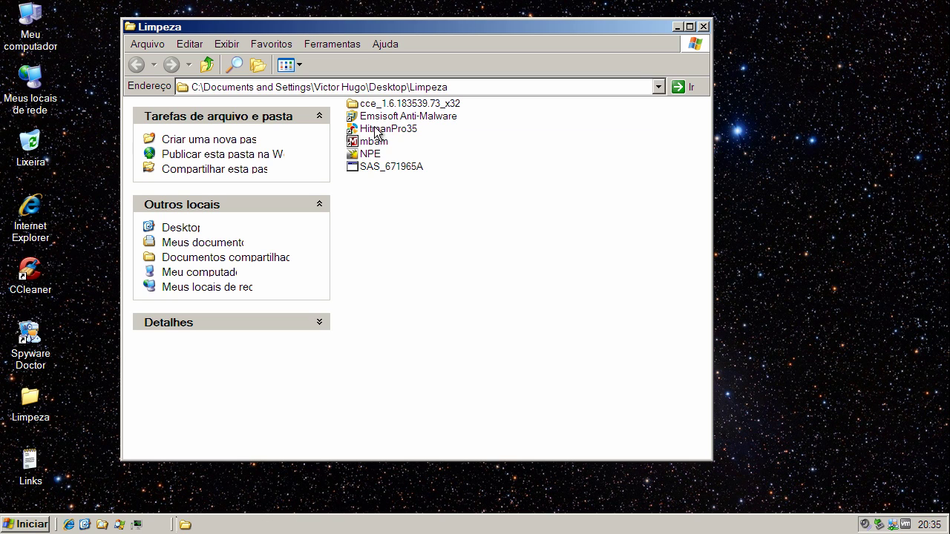
{"action": "left_click", "coordinate": [377, 129]}
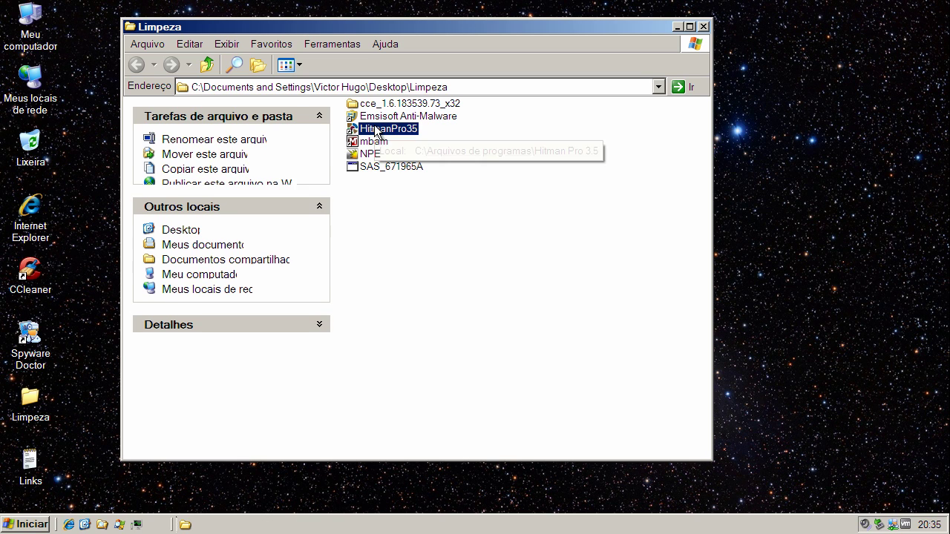
{"action": "double_click", "coordinate": [382, 129]}
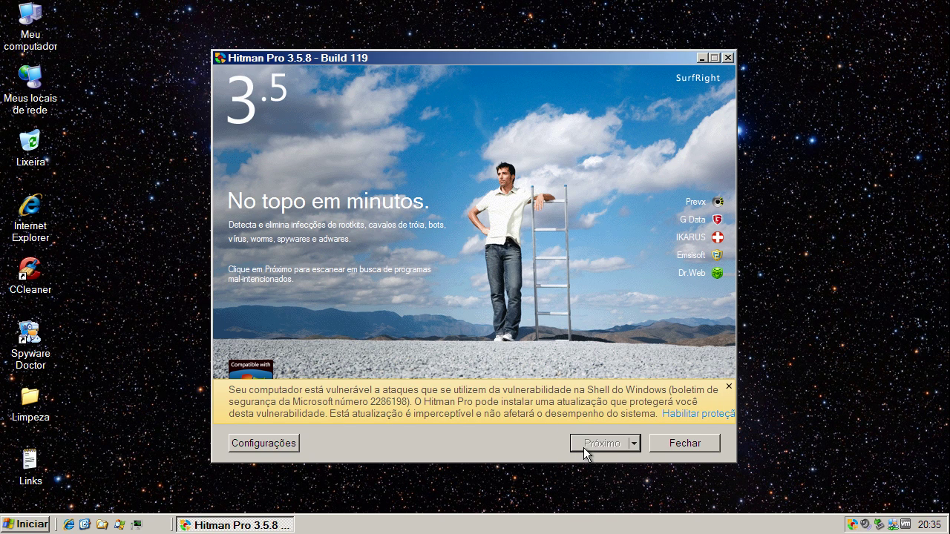
{"action": "mouse_move", "coordinate": [480, 61]}
{"action": "left_mouse_down"}
{"action": "mouse_move", "coordinate": [478, 40]}
{"action": "mouse_move", "coordinate": [493, 51]}
{"action": "left_mouse_up"}
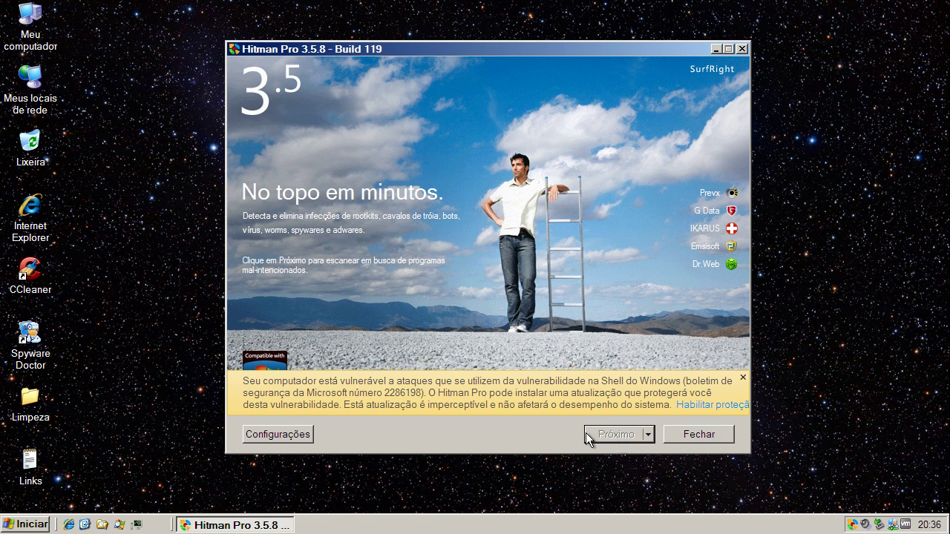
{"action": "left_click", "coordinate": [623, 435]}
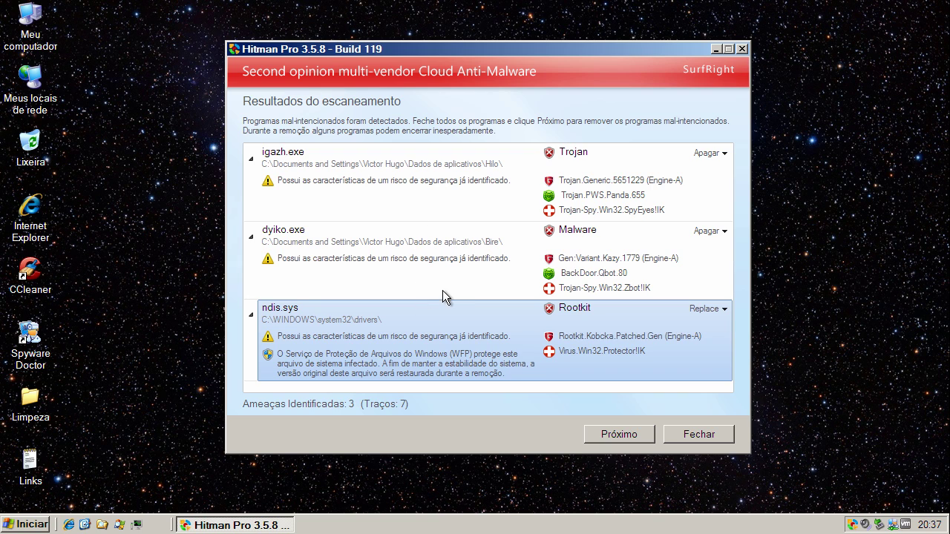
Examine the engine detections for igazh.exe, dyiko.exe and ndis.sys in the Hitman Pro scan results.
{"action": "left_click", "coordinate": [519, 185]}
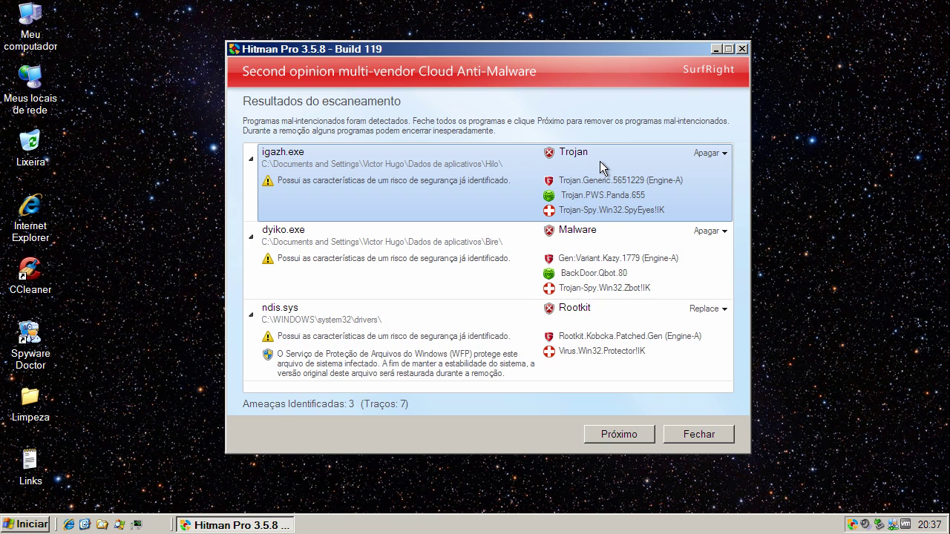
{"action": "left_click", "coordinate": [523, 258]}
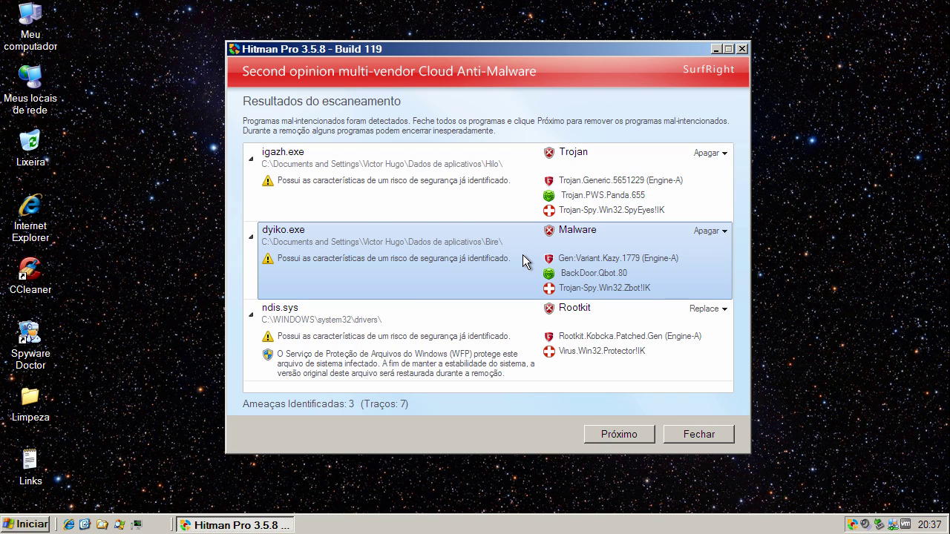
{"action": "left_click", "coordinate": [525, 346]}
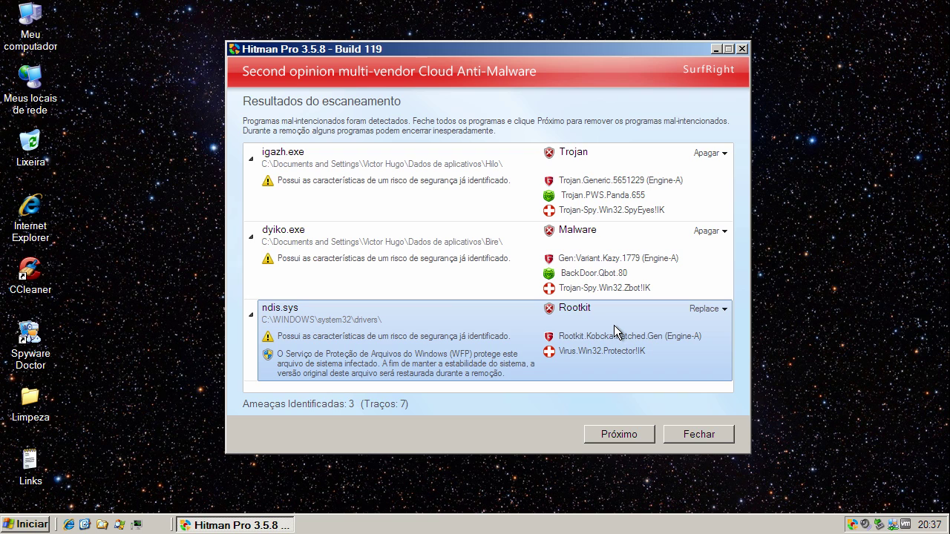
Remove the detected malware, accept the Windows XP CD request, leave ndis.sys on Ignore and continue to the results summary.
{"action": "left_click", "coordinate": [607, 434]}
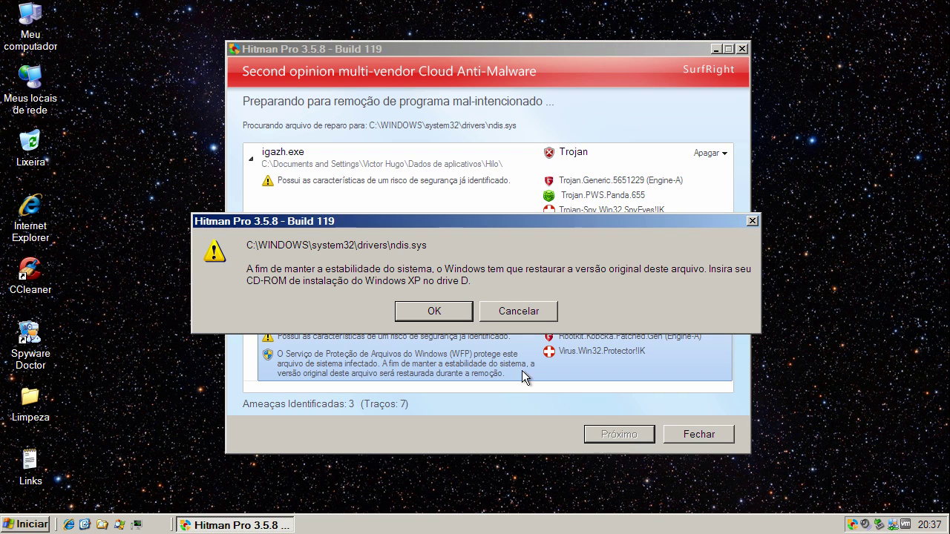
{"action": "left_click", "coordinate": [429, 309]}
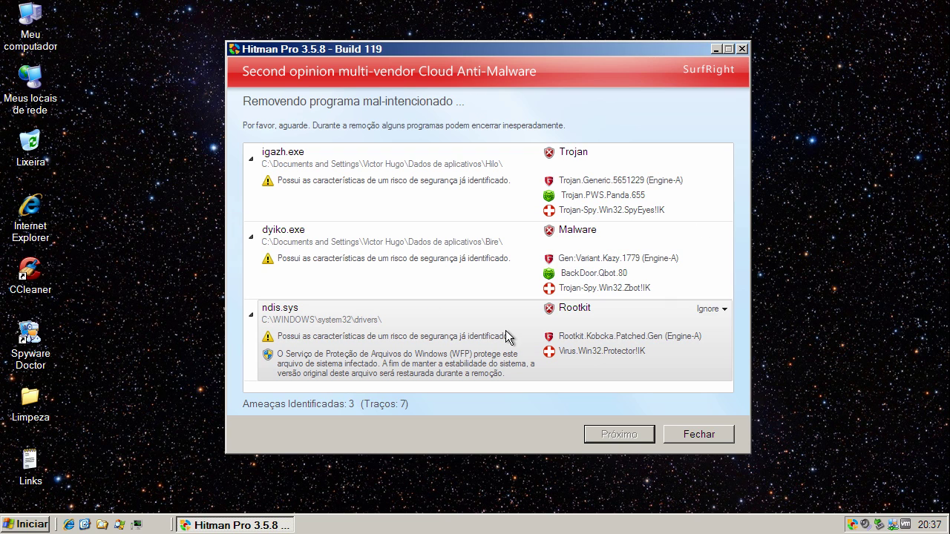
{"action": "left_click", "coordinate": [712, 308]}
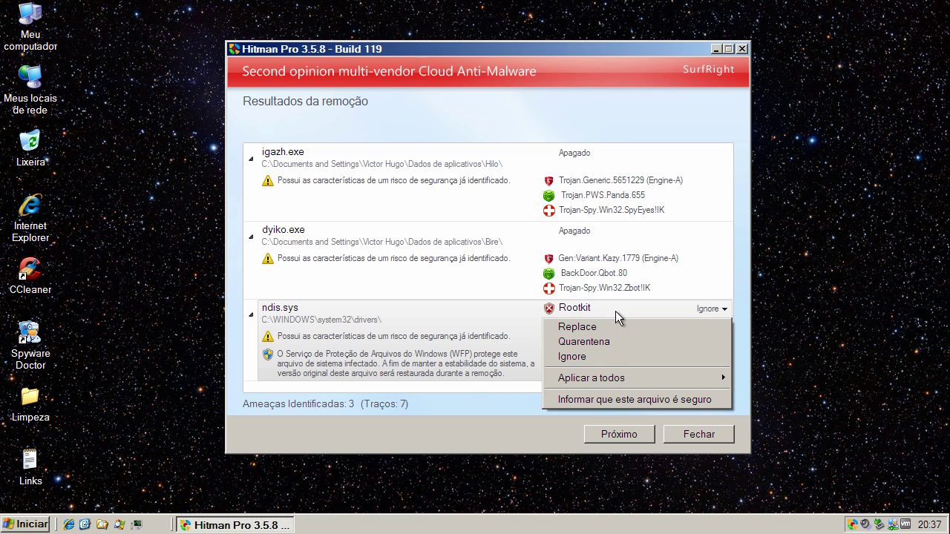
{"action": "left_click", "coordinate": [627, 289]}
{"action": "left_click", "coordinate": [620, 430]}
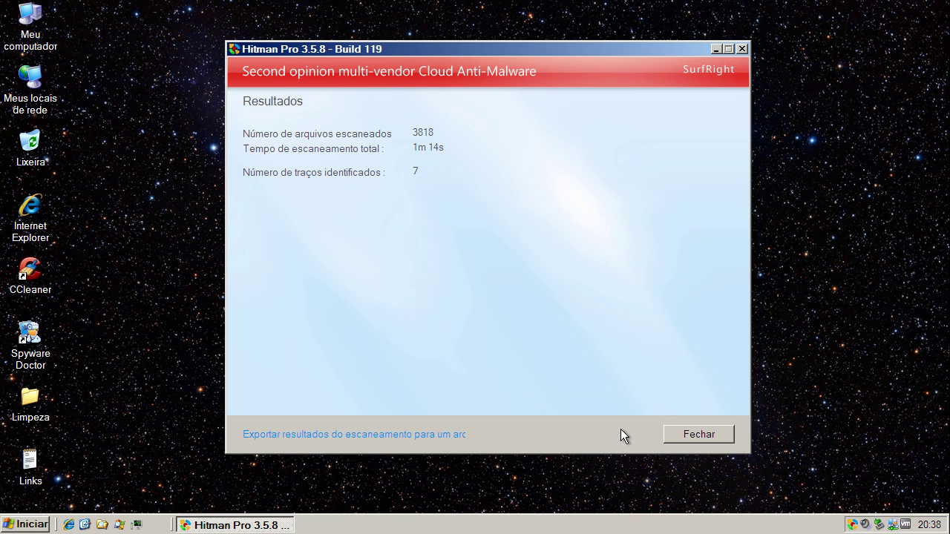
Close the Hitman Pro results, launch mbam from the Limpeza desktop folder and check Malwarebytes' Anti-Malware for updates.
{"action": "left_click", "coordinate": [710, 437]}
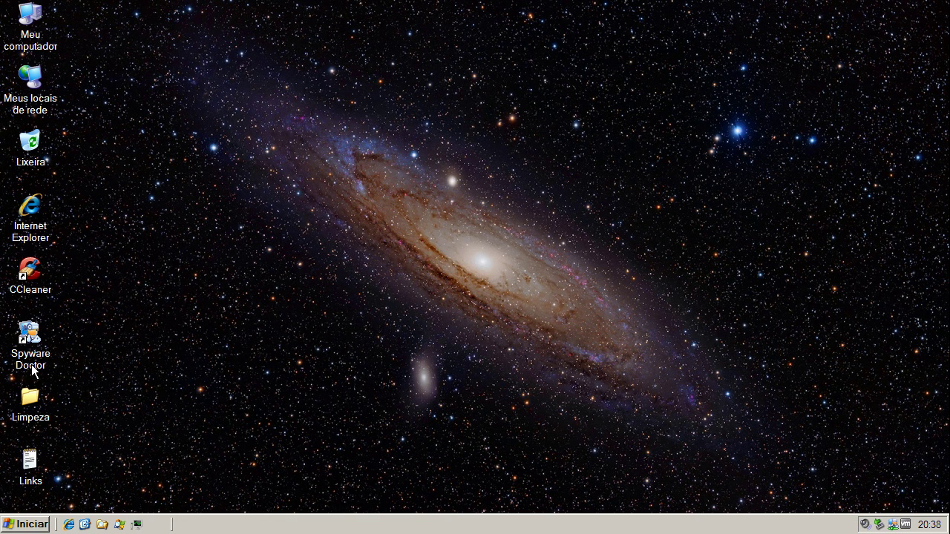
{"action": "double_click", "coordinate": [30, 397]}
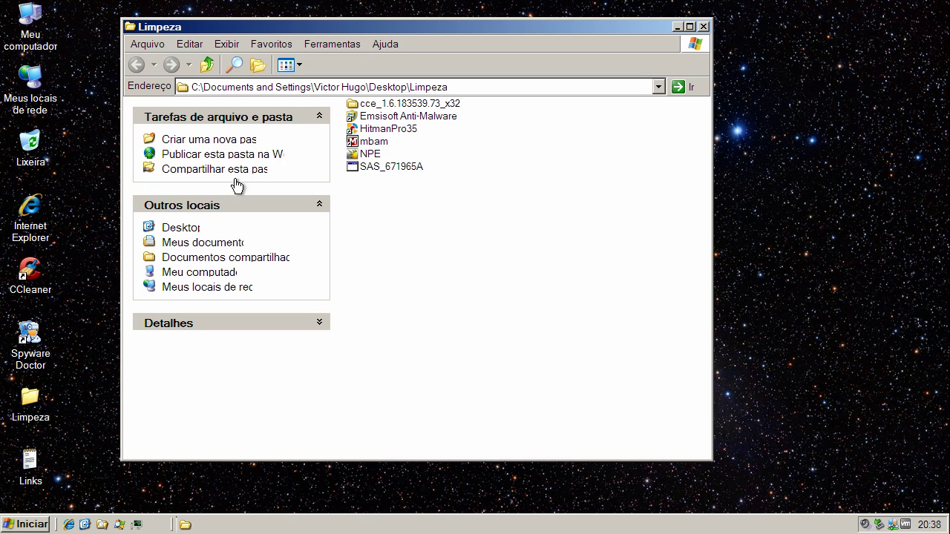
{"action": "left_click", "coordinate": [375, 142]}
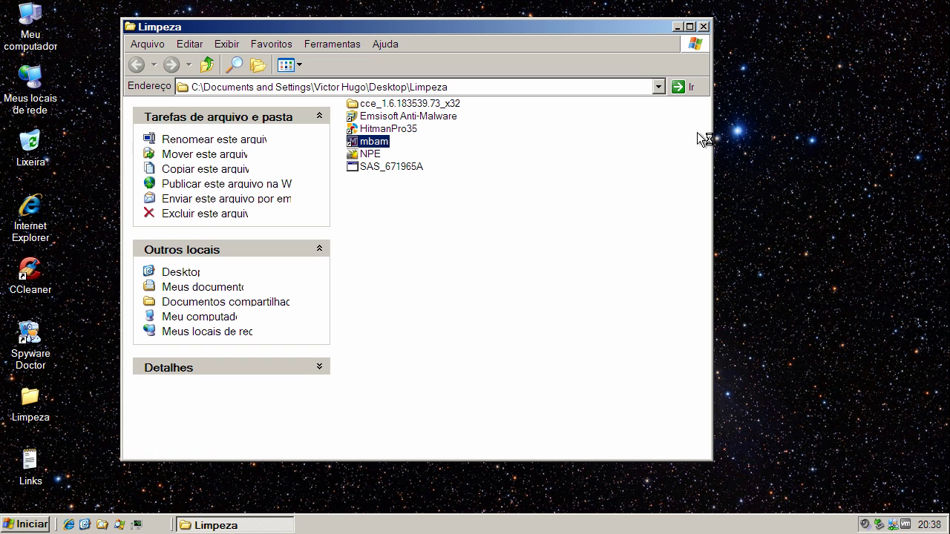
{"action": "left_click", "coordinate": [703, 28]}
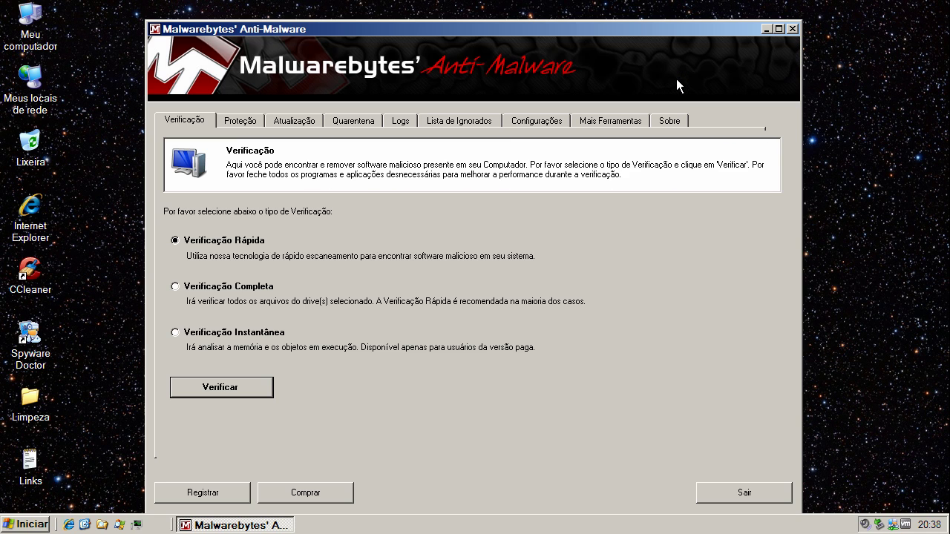
{"action": "left_click", "coordinate": [294, 120]}
{"action": "left_click", "coordinate": [267, 295]}
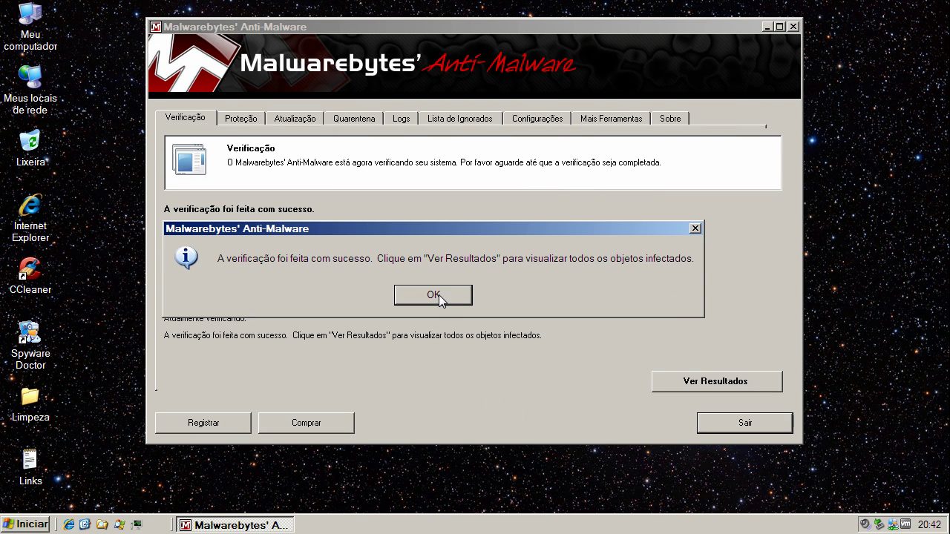
Open the completed quick scan's results in Malwarebytes, widen the Ítem column and examine the detected Trojan.ZbotR.Gen registry values.
{"action": "left_click", "coordinate": [438, 294]}
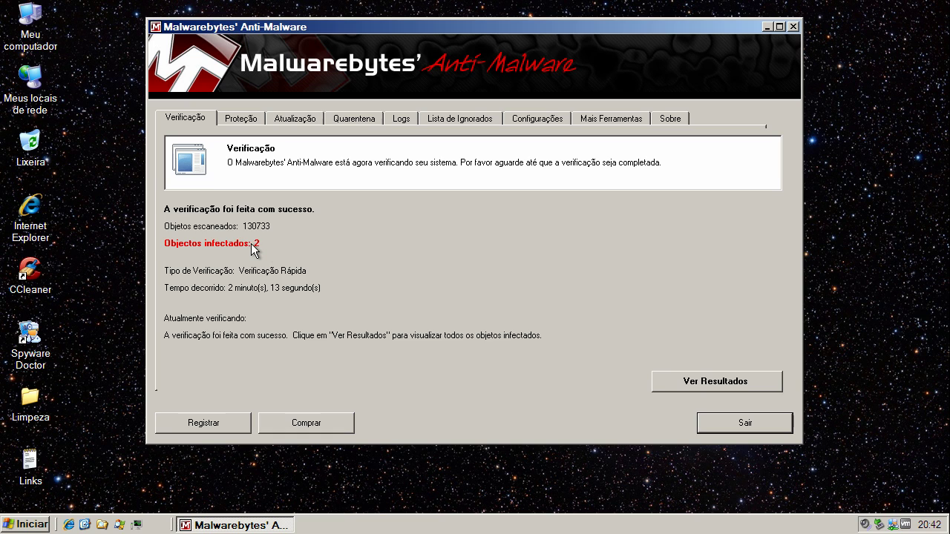
{"action": "left_click", "coordinate": [682, 380]}
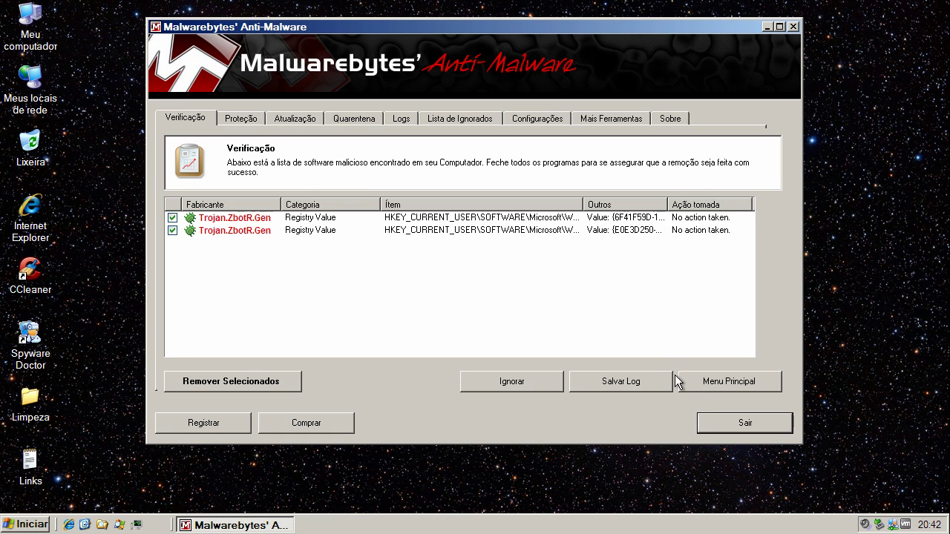
{"action": "left_click_drag", "start_coordinate": [584, 205], "coordinate": [687, 205]}
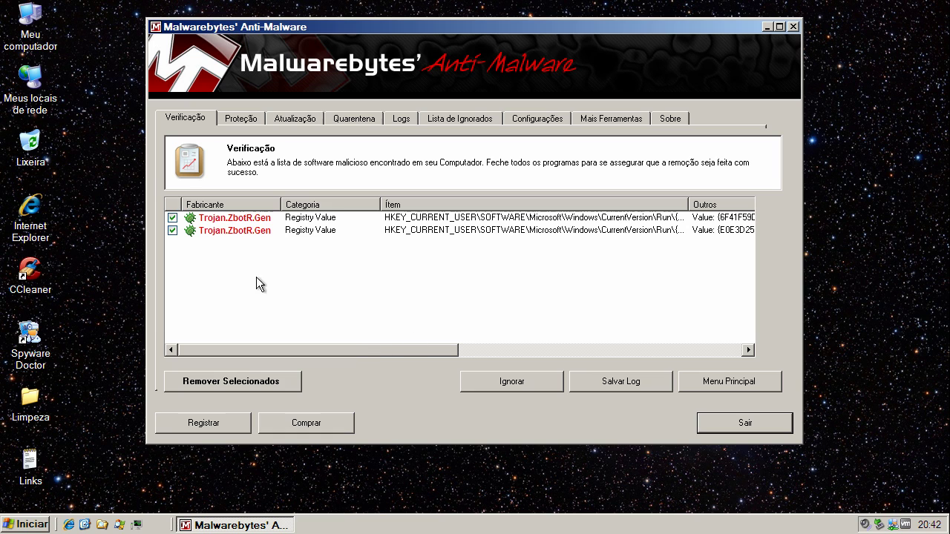
{"action": "left_click", "coordinate": [239, 219]}
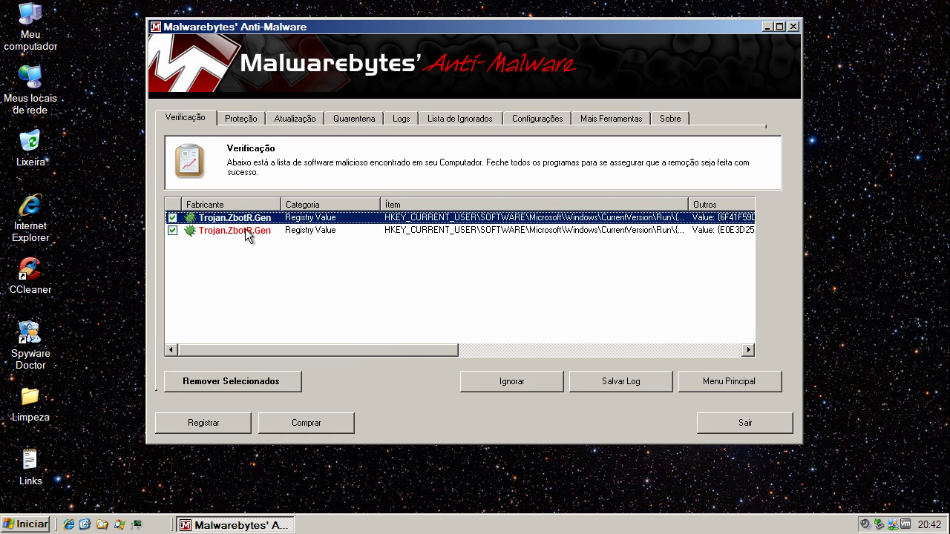
{"action": "left_click", "coordinate": [245, 231]}
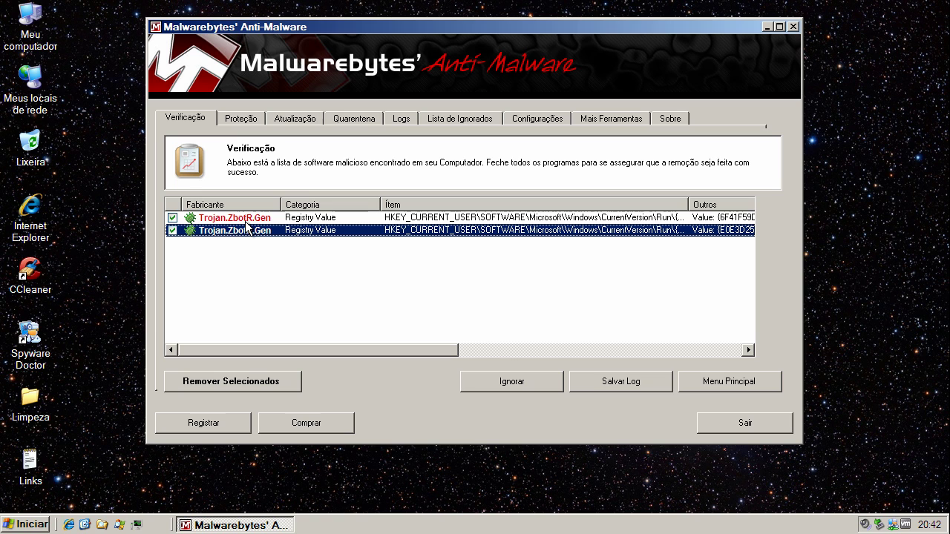
Remove the checked Trojan.ZbotR.Gen entries, close the saved log and exit Malwarebytes' Anti-Malware.
{"action": "left_click", "coordinate": [272, 381]}
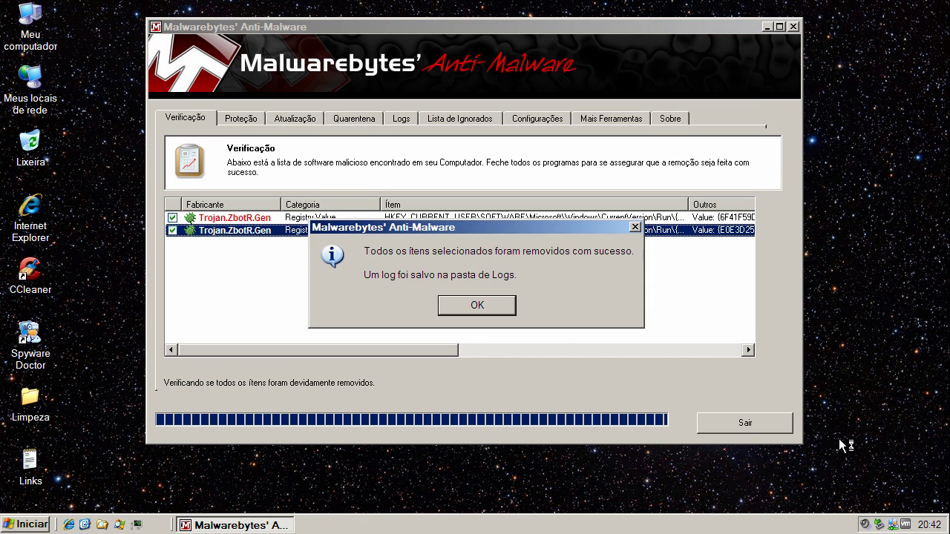
{"action": "left_click", "coordinate": [469, 303]}
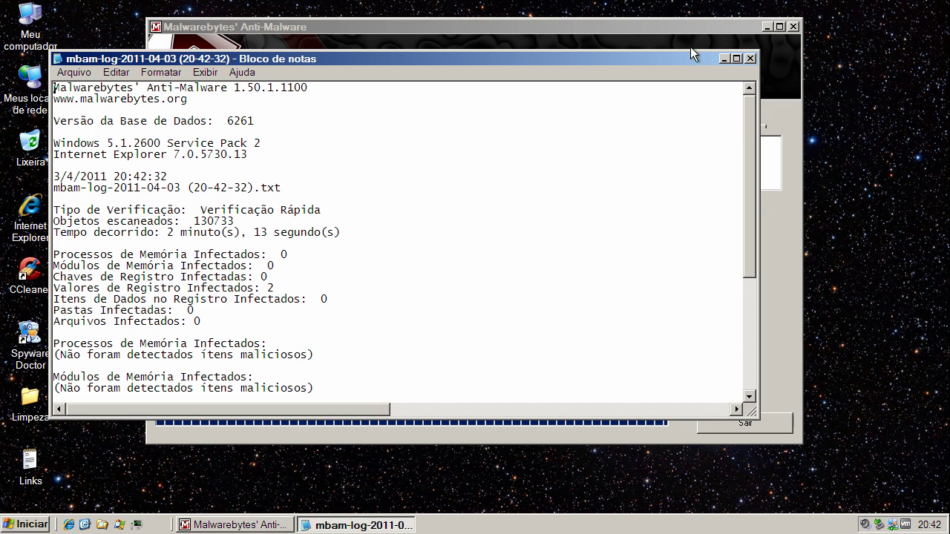
{"action": "left_click", "coordinate": [749, 58]}
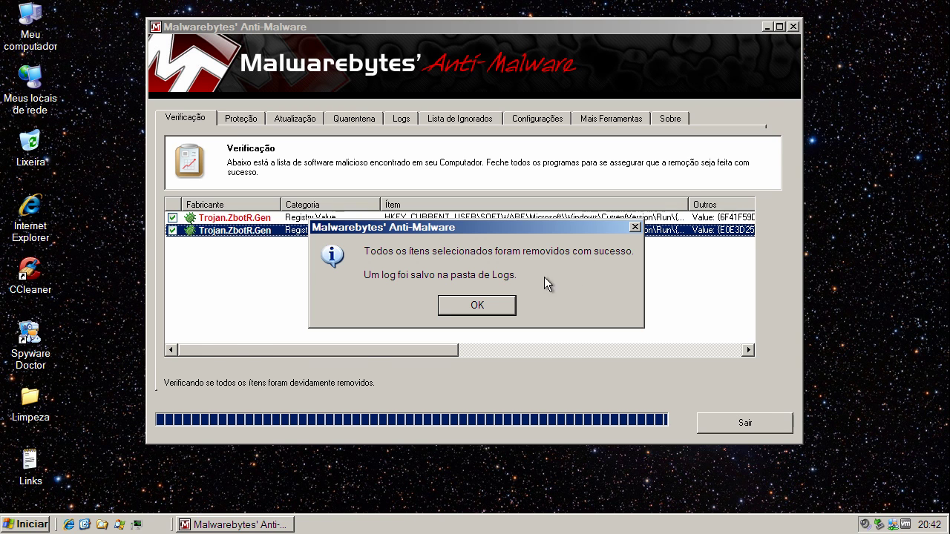
{"action": "left_click", "coordinate": [512, 302]}
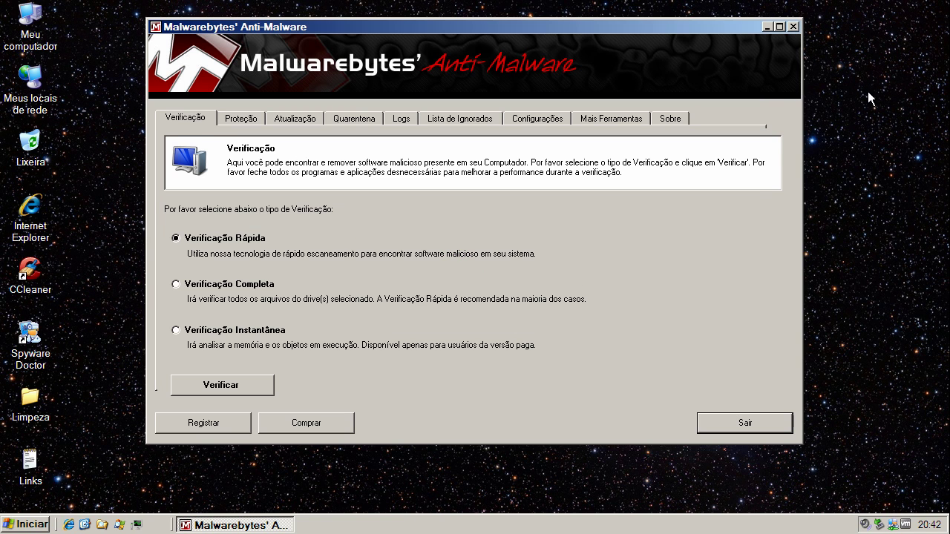
{"action": "left_click", "coordinate": [792, 26]}
Launch SAS_671965A from the Limpeza desktop folder and close the folder window, cancelling the forced termination.
{"action": "left_click", "coordinate": [101, 524]}
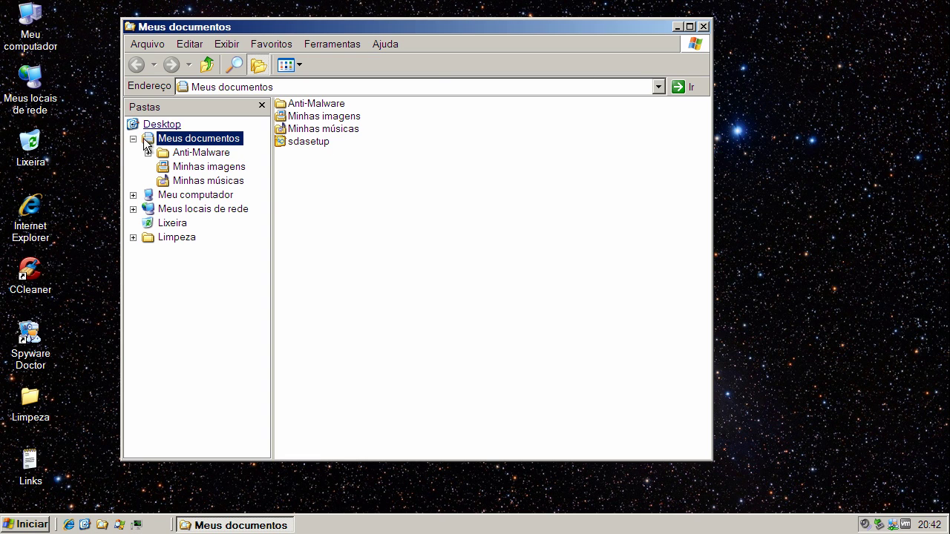
{"action": "left_click", "coordinate": [702, 27]}
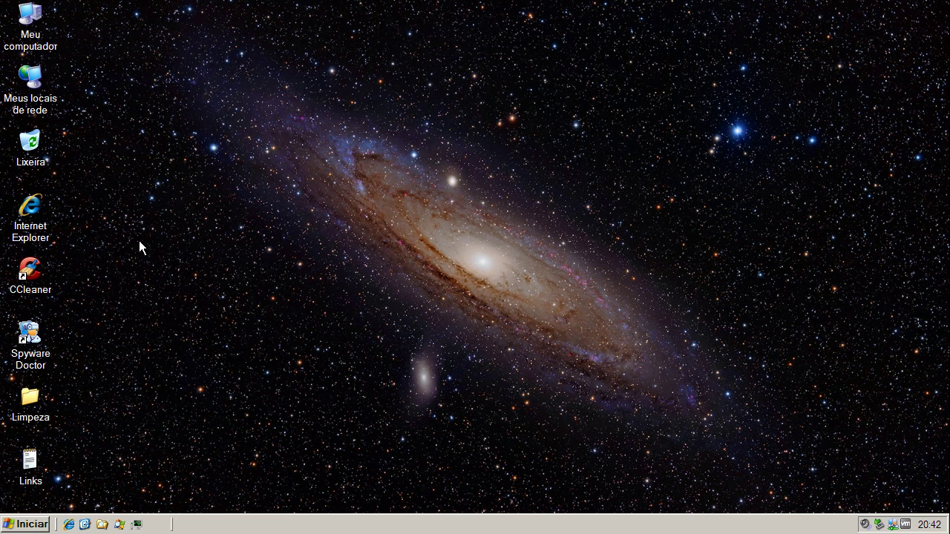
{"action": "left_click", "coordinate": [39, 393]}
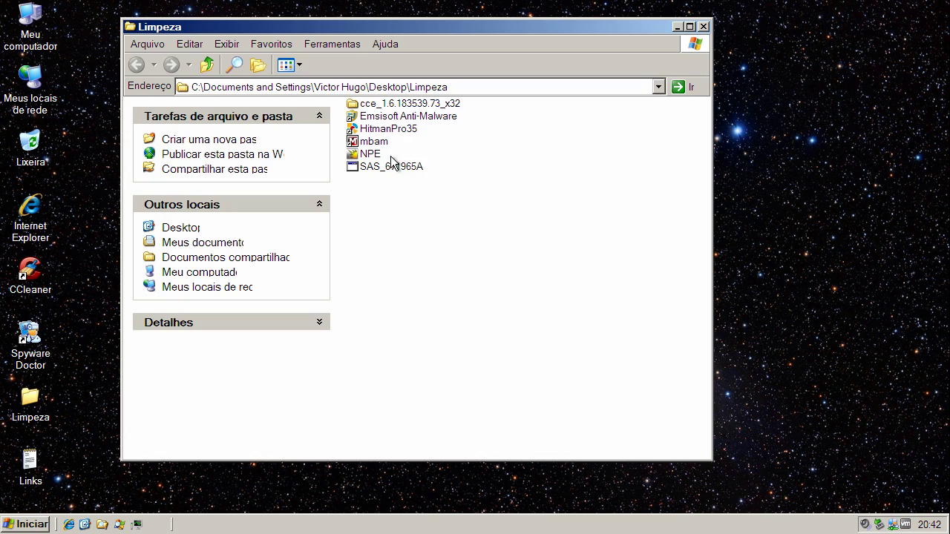
{"action": "left_click", "coordinate": [370, 165]}
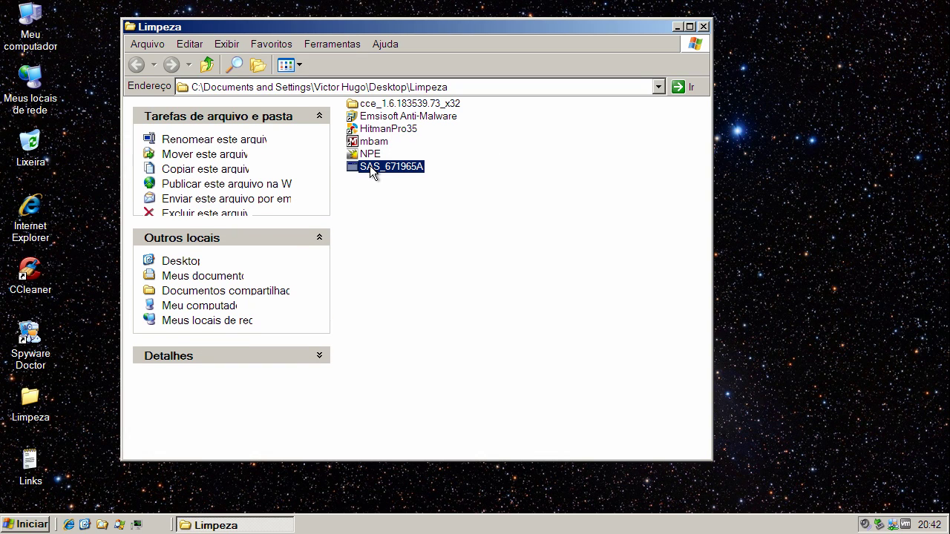
{"action": "left_click", "coordinate": [704, 27]}
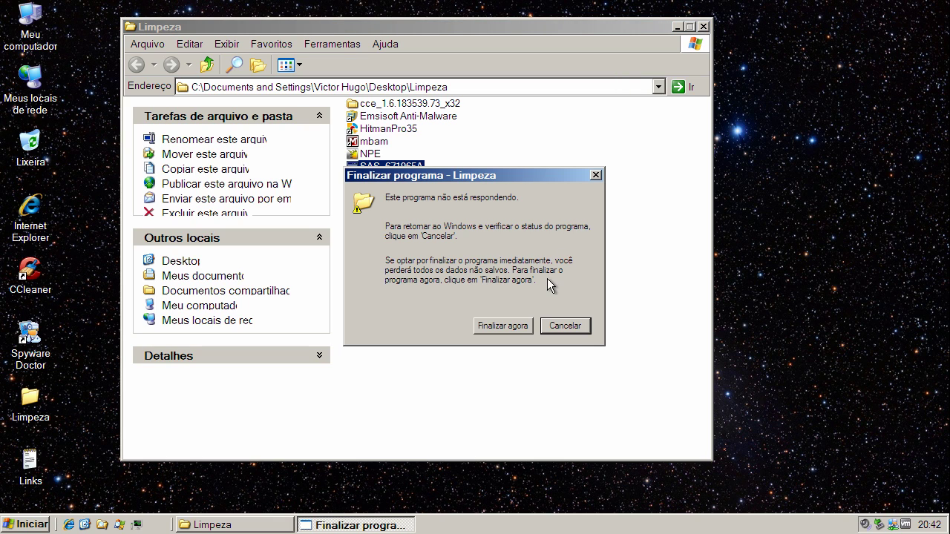
{"action": "left_click", "coordinate": [566, 326]}
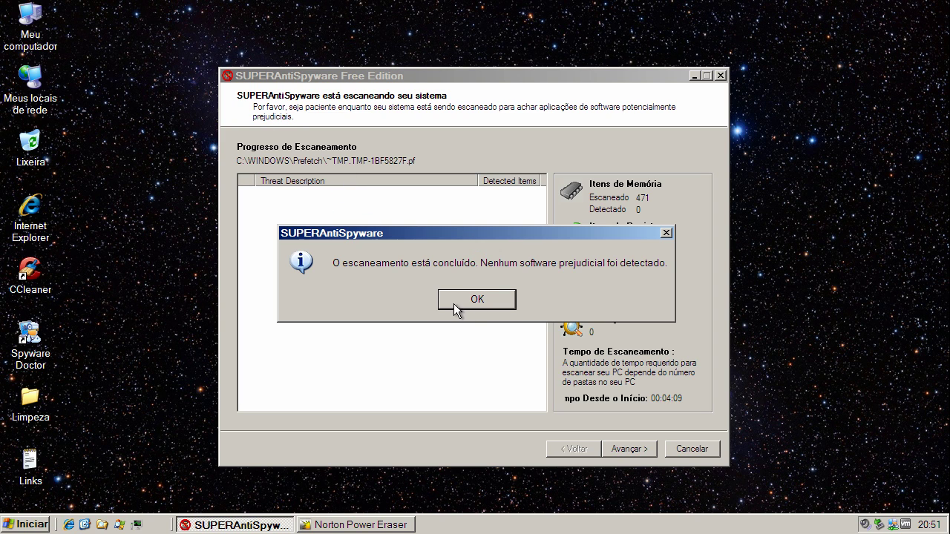
Acknowledge the finished SUPERAntiSpyware scan, close the program and switch to the Norton Power Eraser scan results.
{"action": "left_click", "coordinate": [463, 300]}
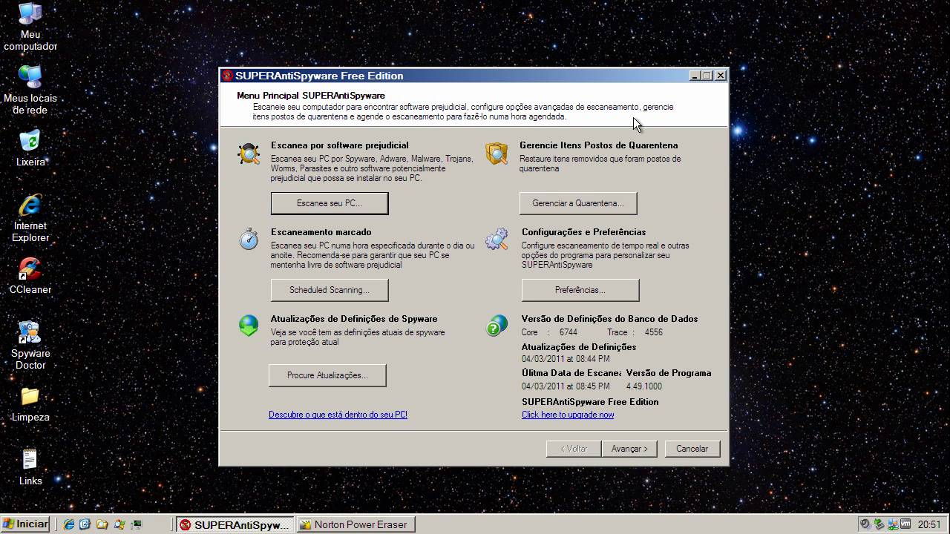
{"action": "left_click", "coordinate": [720, 76]}
{"action": "left_click", "coordinate": [267, 526]}
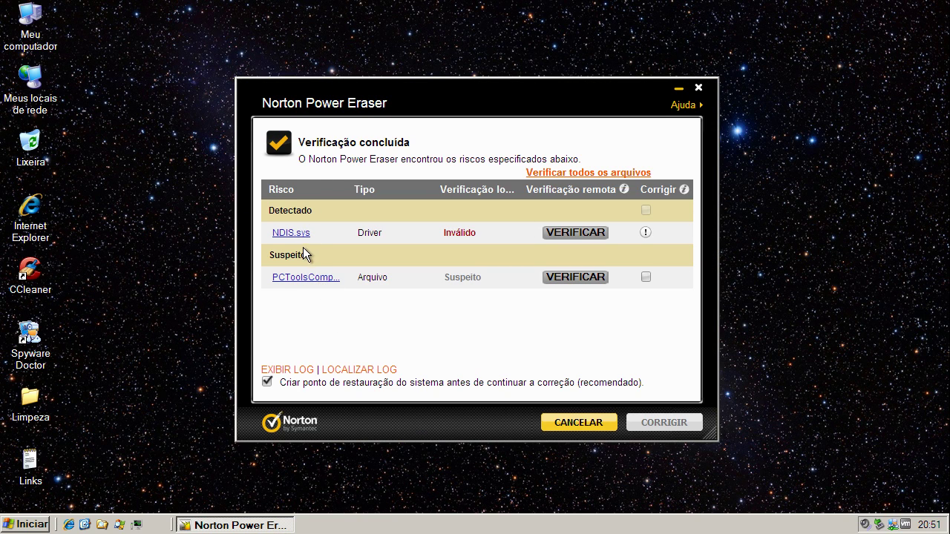
Review the File Insight details of PCToolsComponents.bpl, return to the results and verify NDIS.sys remotely on Symantec's servers.
{"action": "left_click", "coordinate": [330, 279]}
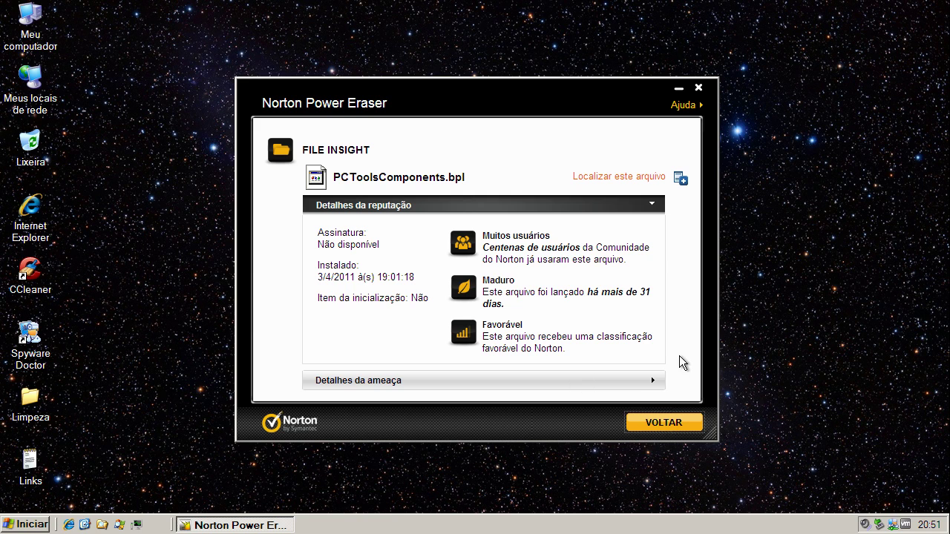
{"action": "left_click", "coordinate": [662, 427]}
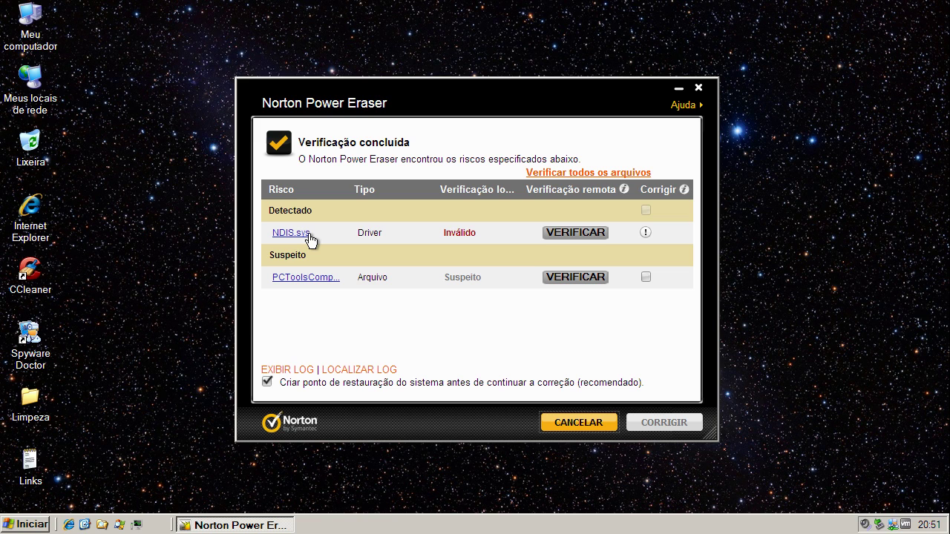
{"action": "left_click", "coordinate": [576, 233]}
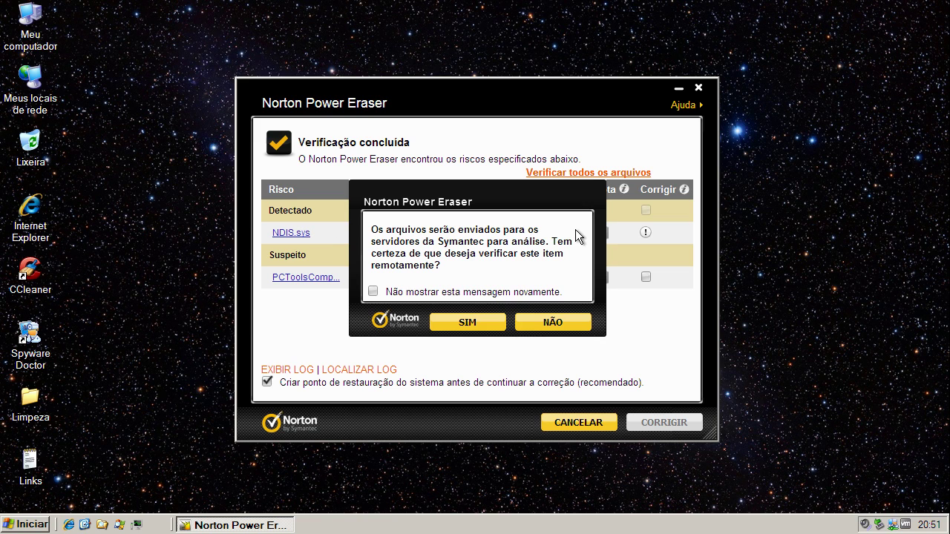
{"action": "left_click", "coordinate": [469, 324]}
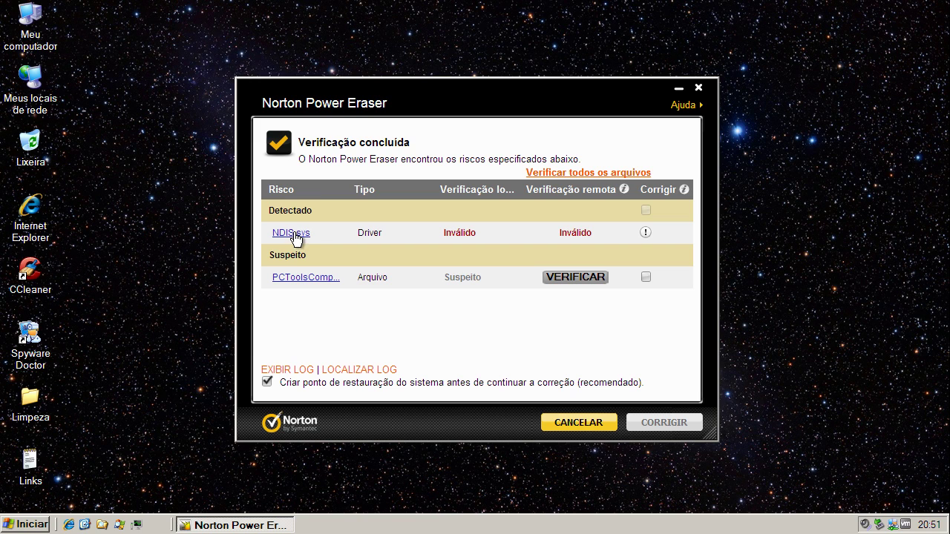
Cancel the Norton Power Eraser results without applying any fix and close the program.
{"action": "left_click", "coordinate": [591, 430]}
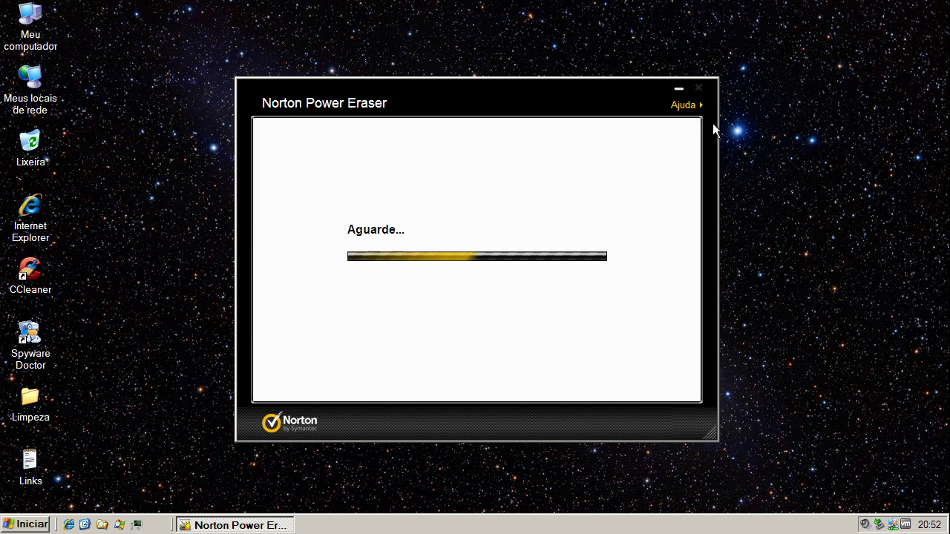
{"action": "left_click", "coordinate": [885, 524]}
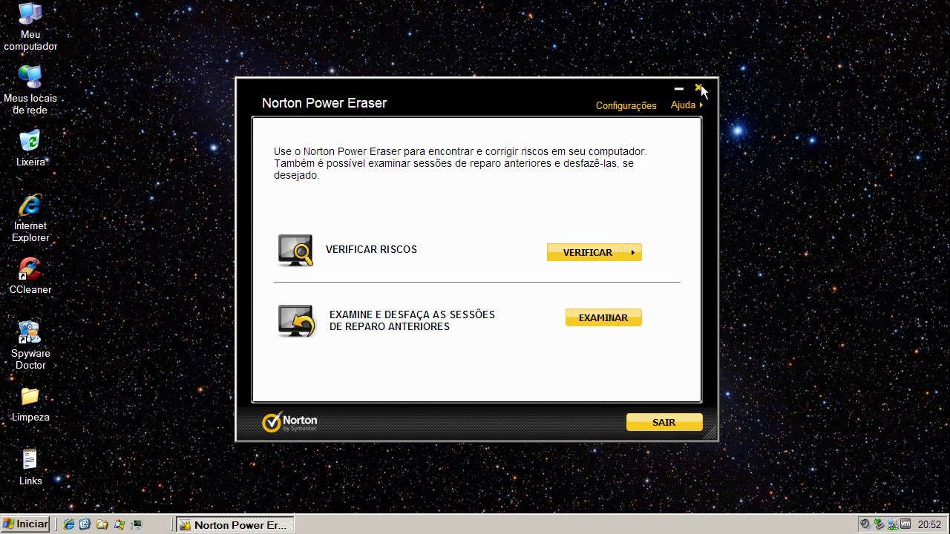
{"action": "left_click", "coordinate": [698, 88]}
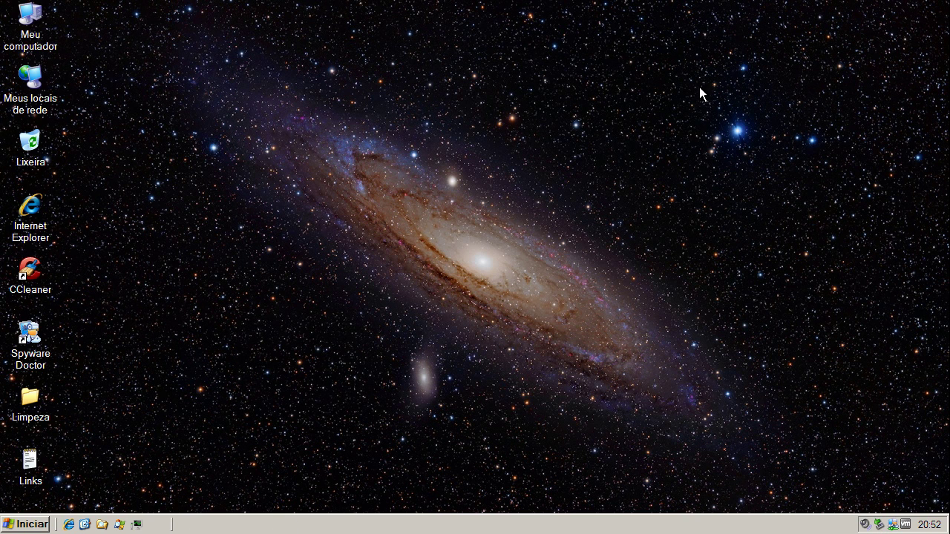
Switch to the Spyware Doctor main window and move it slightly higher on the desktop.
{"action": "double_click", "coordinate": [893, 525]}
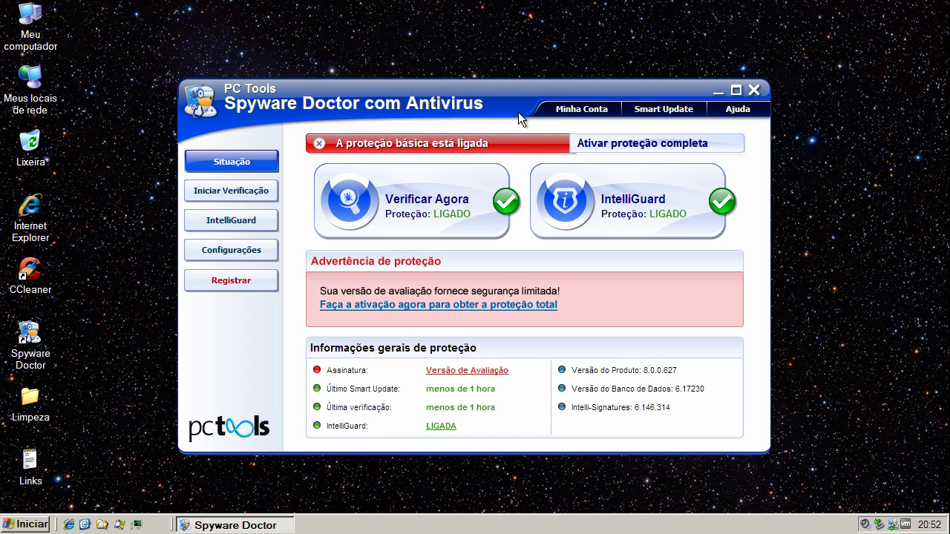
{"action": "left_click_drag", "start_coordinate": [475, 89], "coordinate": [469, 66]}
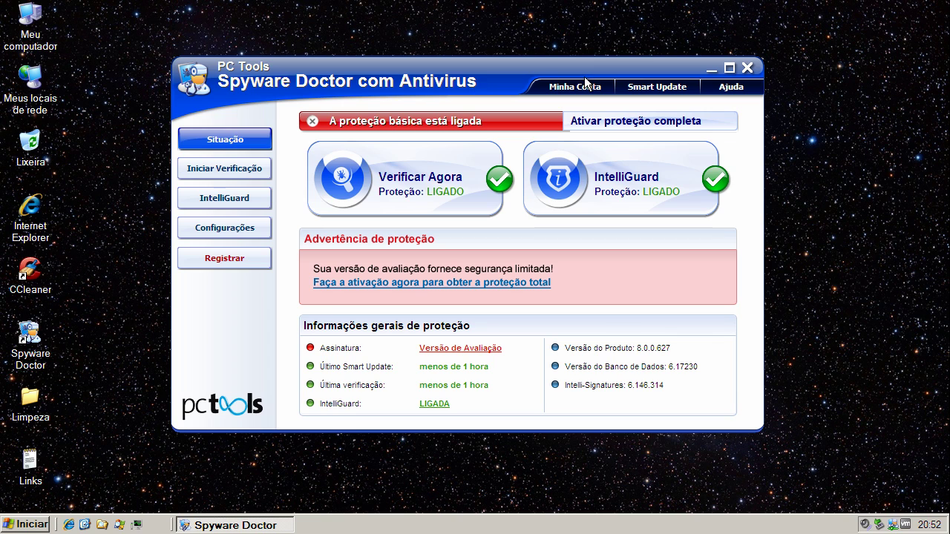